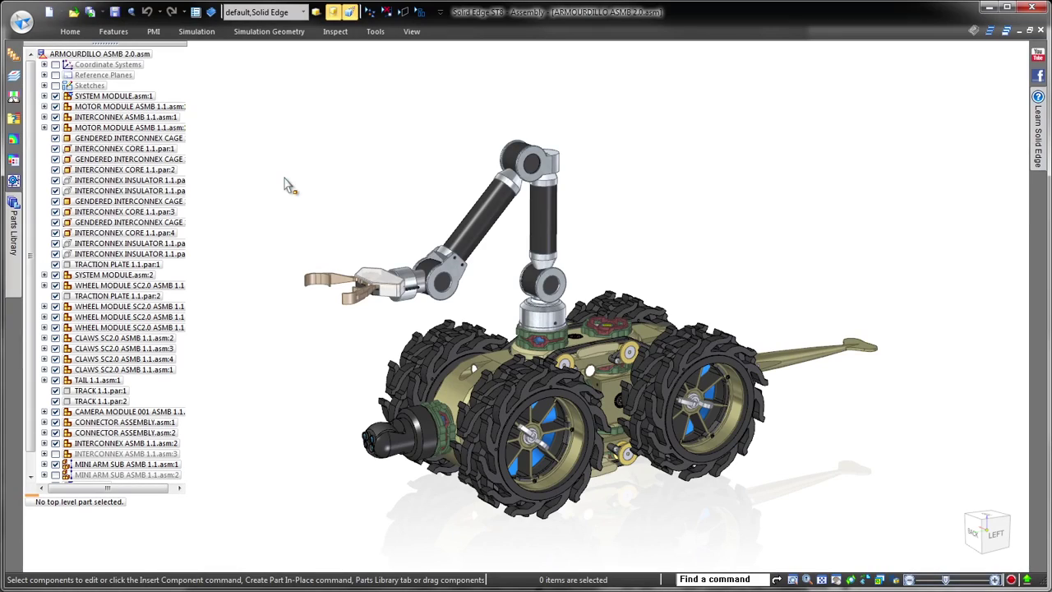
Open INTERFACE ADAPTER.par from the WORKING folder and zoom in on its central pocket
click(74, 12)
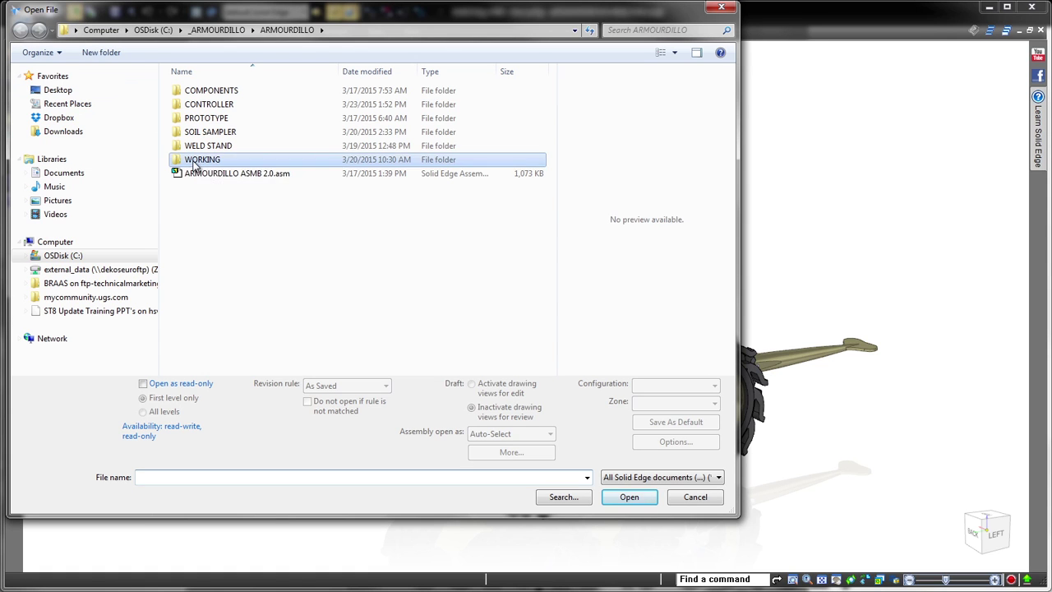
double_click(195, 161)
click(212, 107)
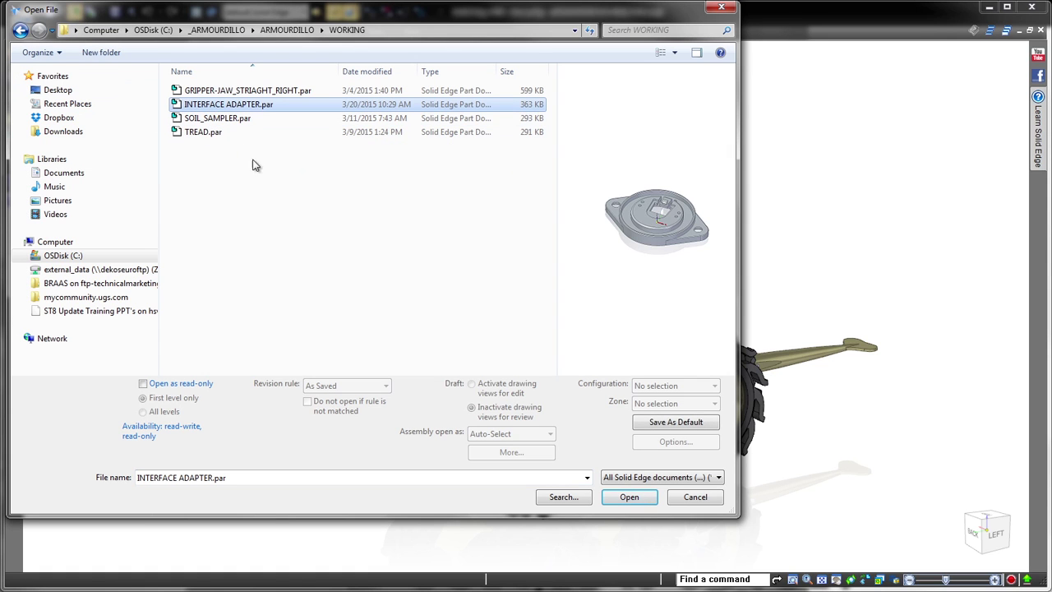
click(626, 497)
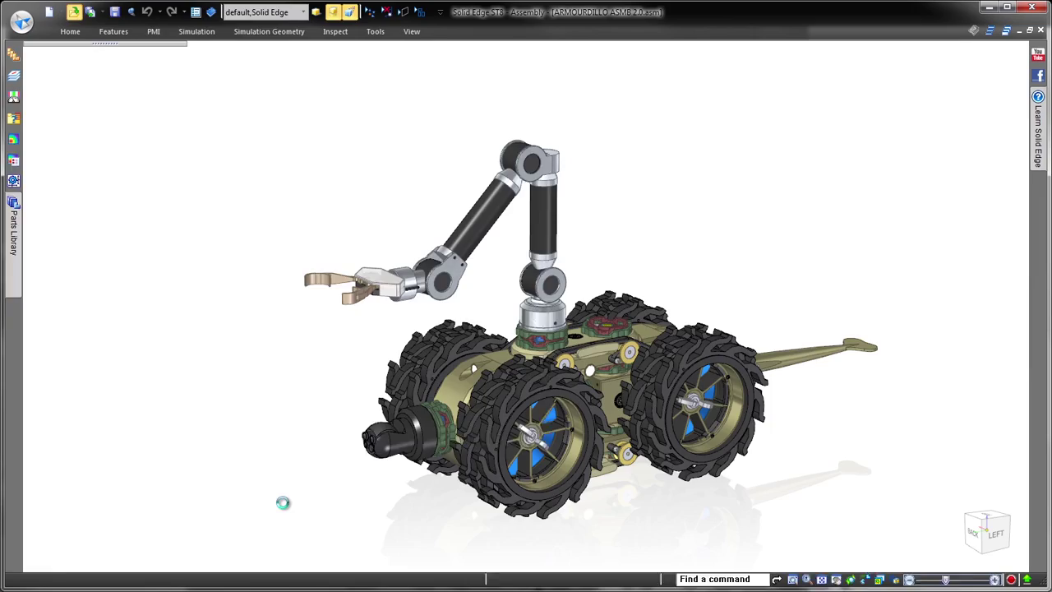
scroll(963, 224, up, 2)
scroll(963, 224, up, 2)
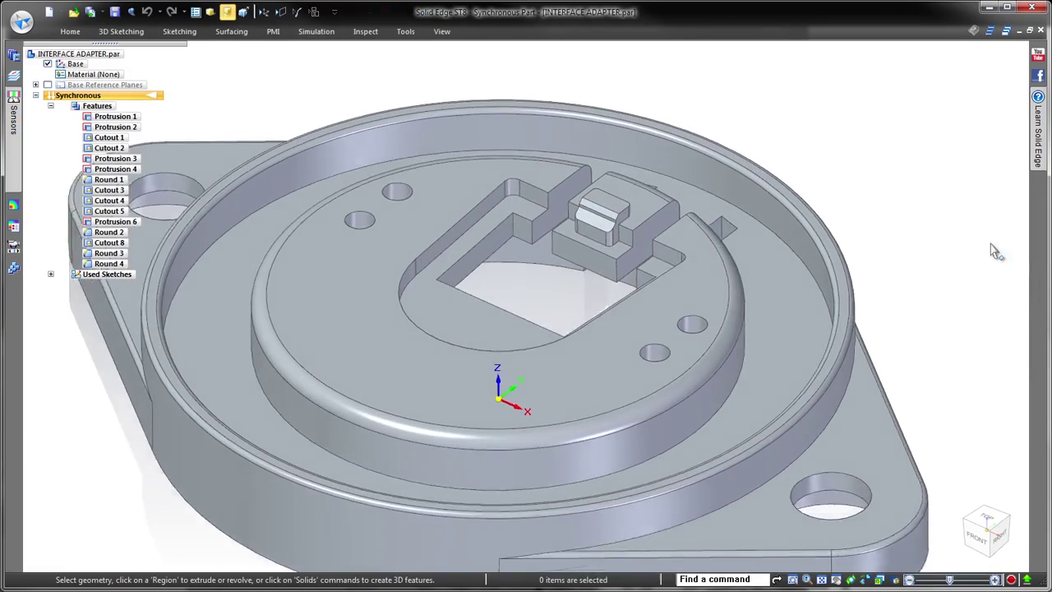
scroll(963, 224, up, 2)
scroll(963, 224, up, 2)
scroll(962, 225, up, 2)
scroll(482, 399, up, 1)
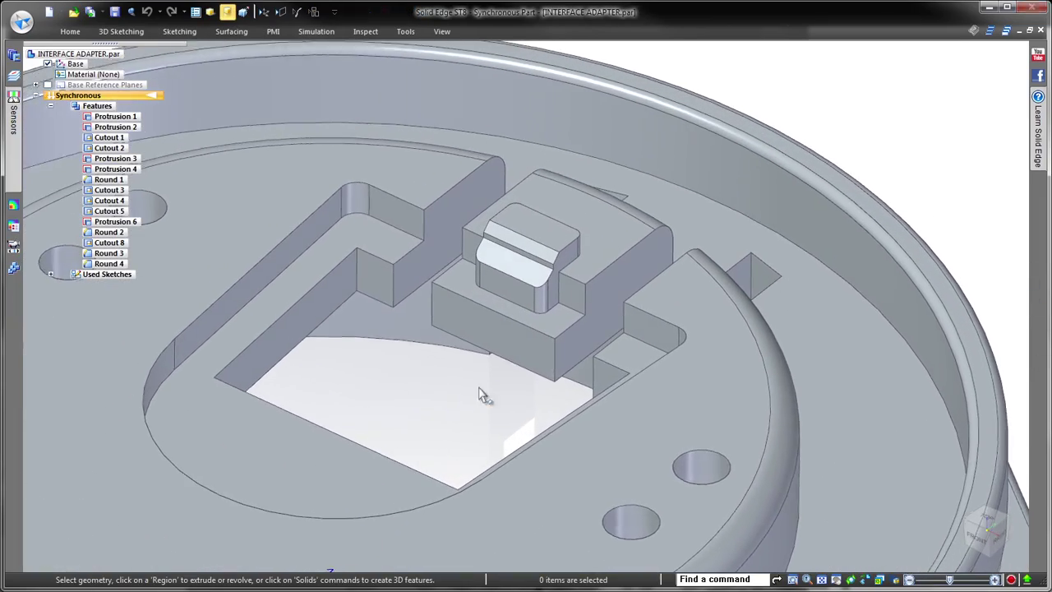
scroll(460, 392, up, 2)
scroll(488, 381, up, 2)
click(489, 333)
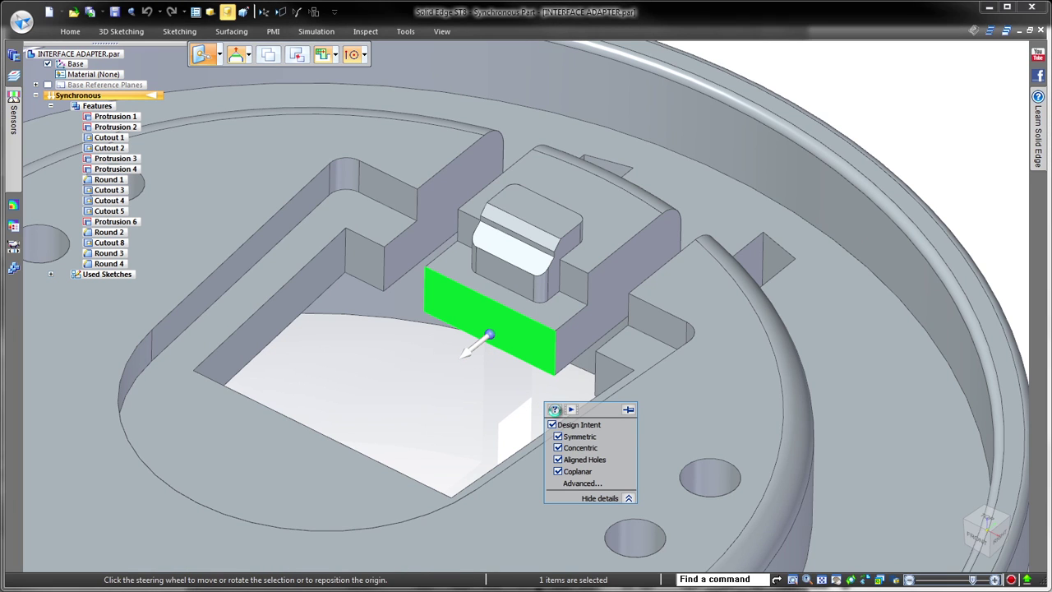
click(555, 410)
drag(823, 286, 794, 455)
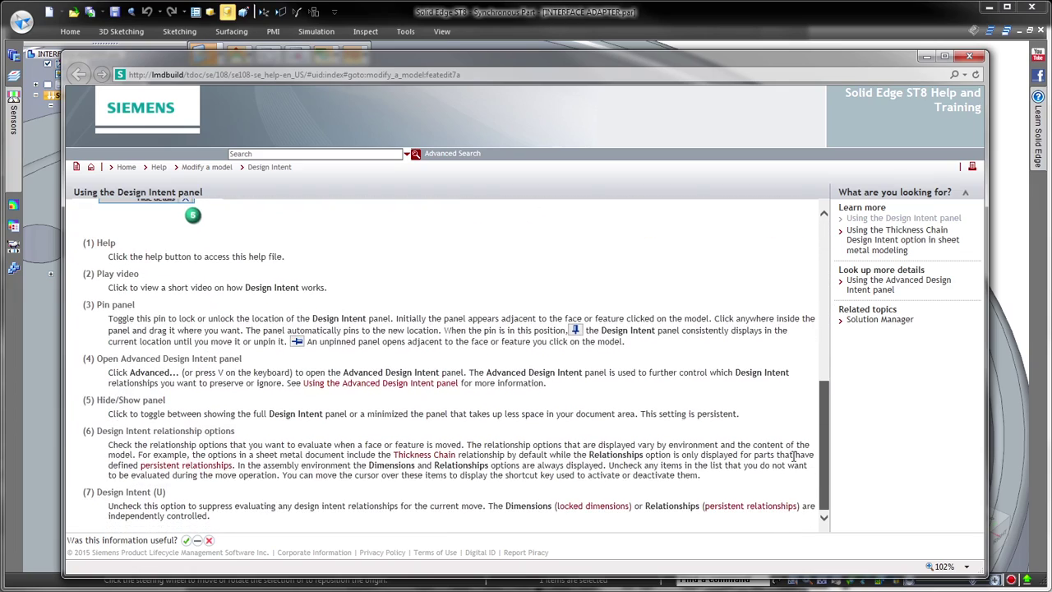
scroll(793, 454, up, 10)
click(968, 55)
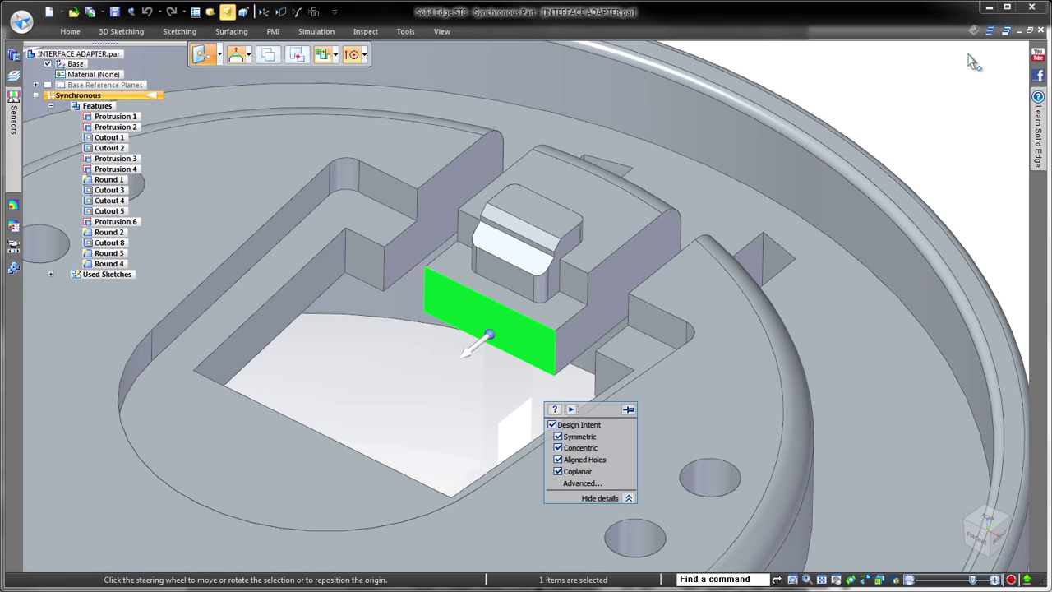
click(555, 409)
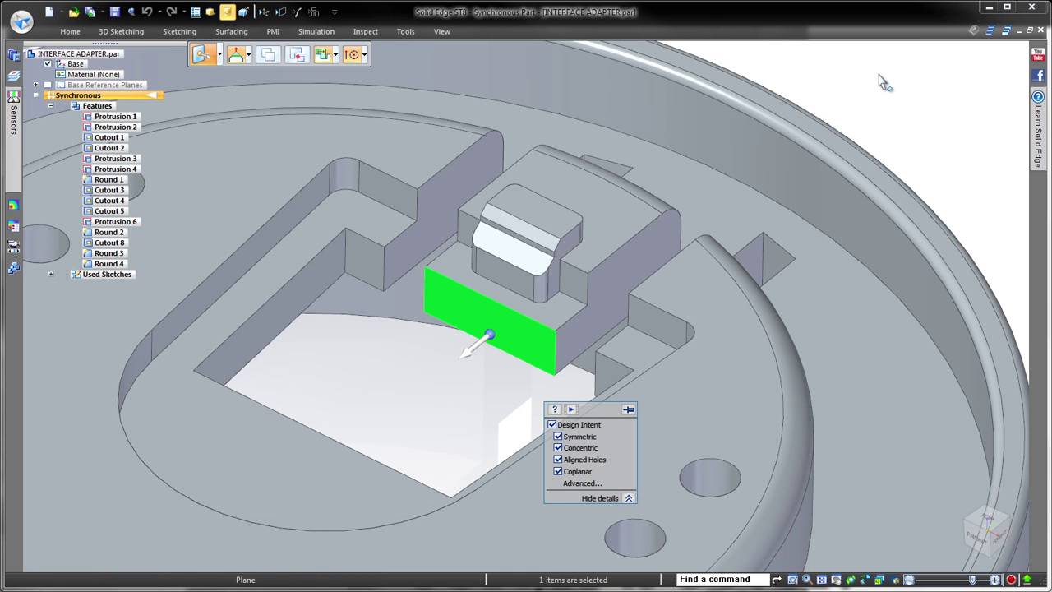
Move the raised block's front face across the pocket with Coplanar off, leaving two slots
click(475, 359)
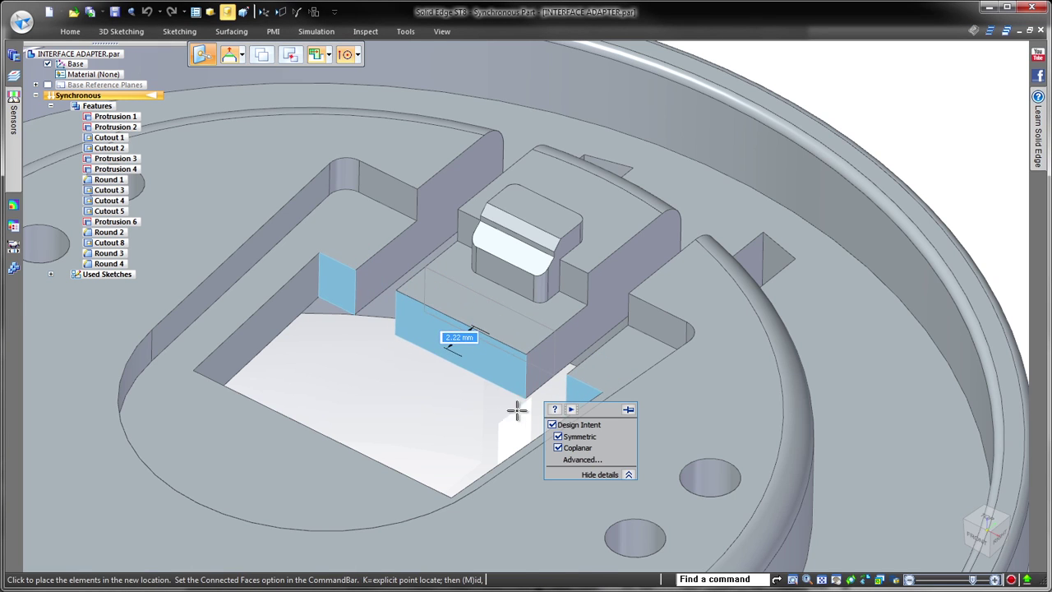
click(559, 448)
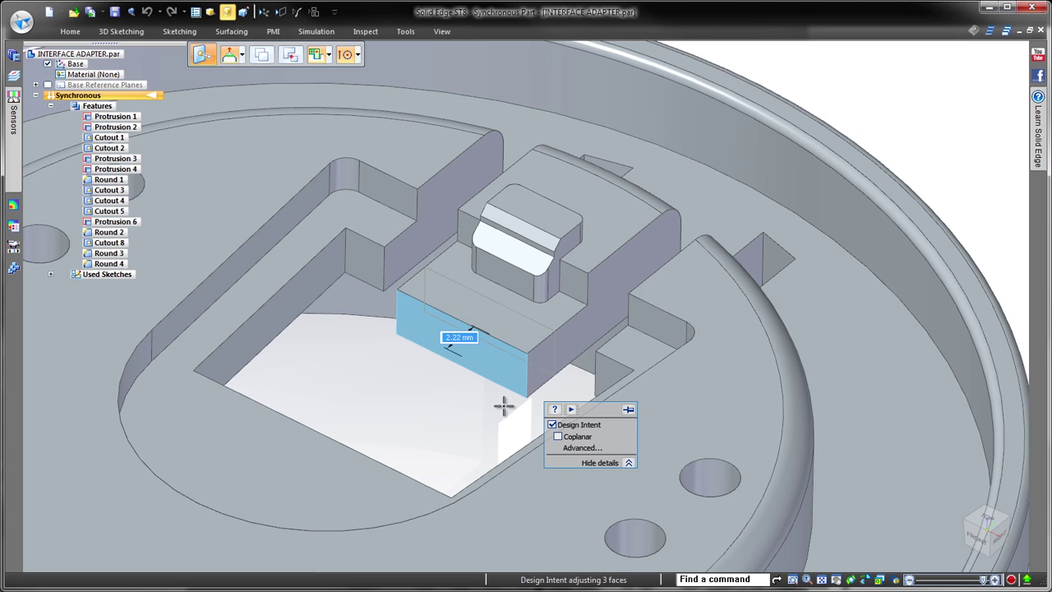
click(263, 454)
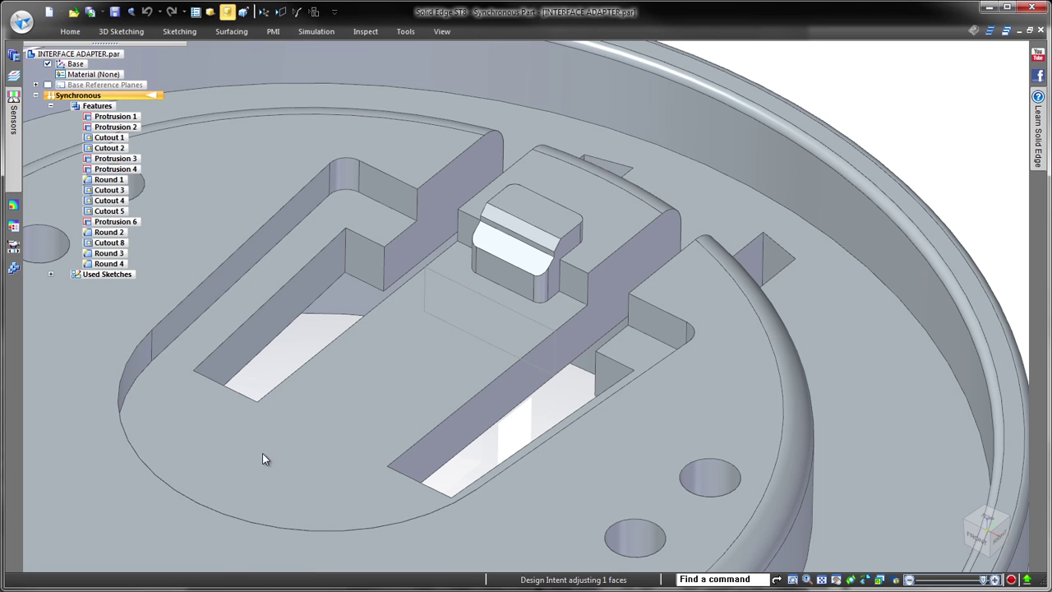
middle_drag(887, 57, 372, 313)
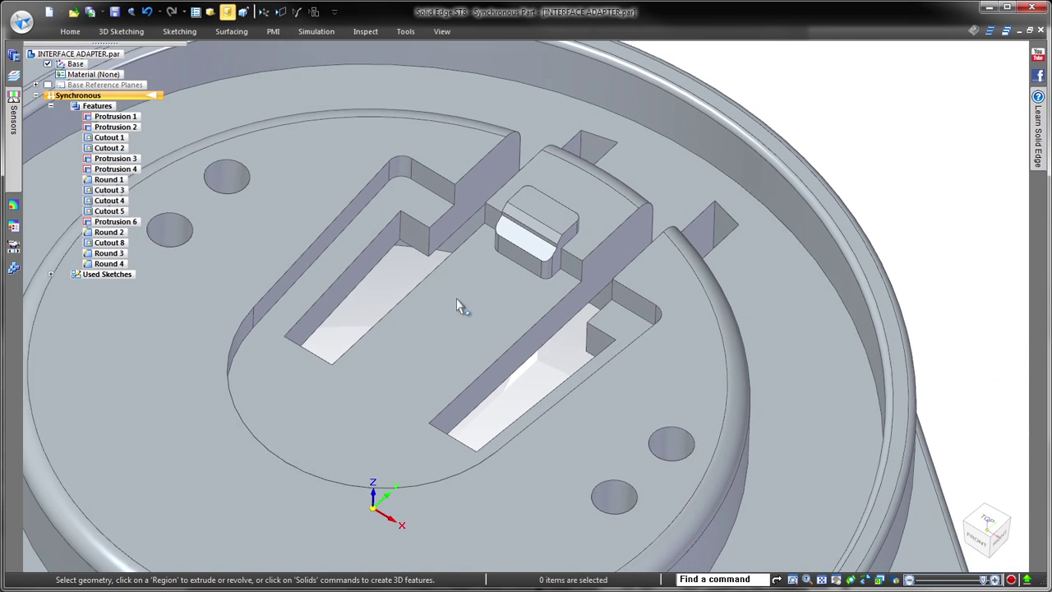
Sketch a centre-point circle on the pocket floor, locked to that plane with F3
right_click(371, 308)
click(394, 279)
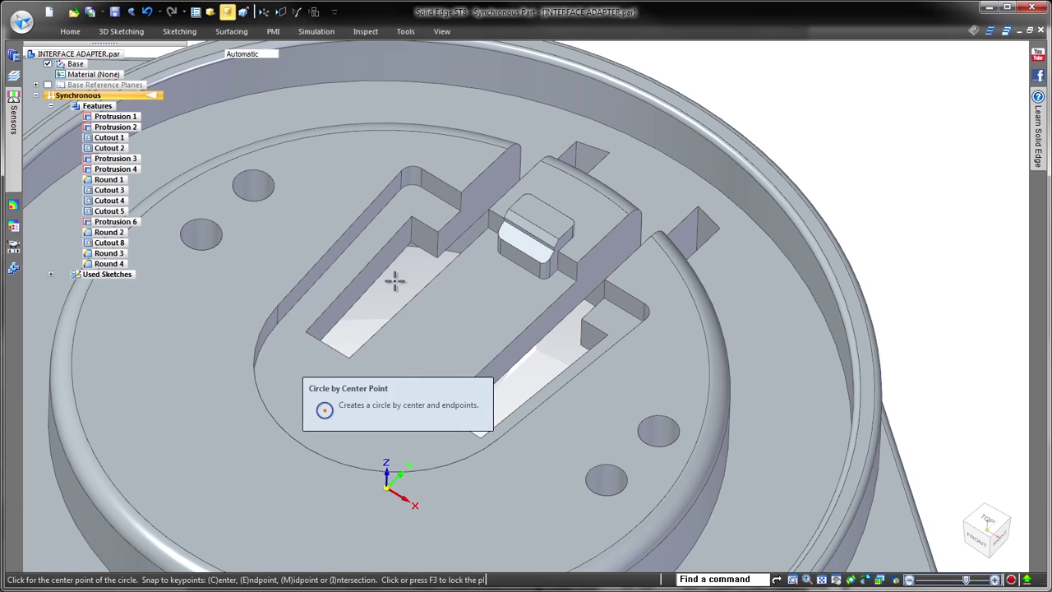
key(F3)
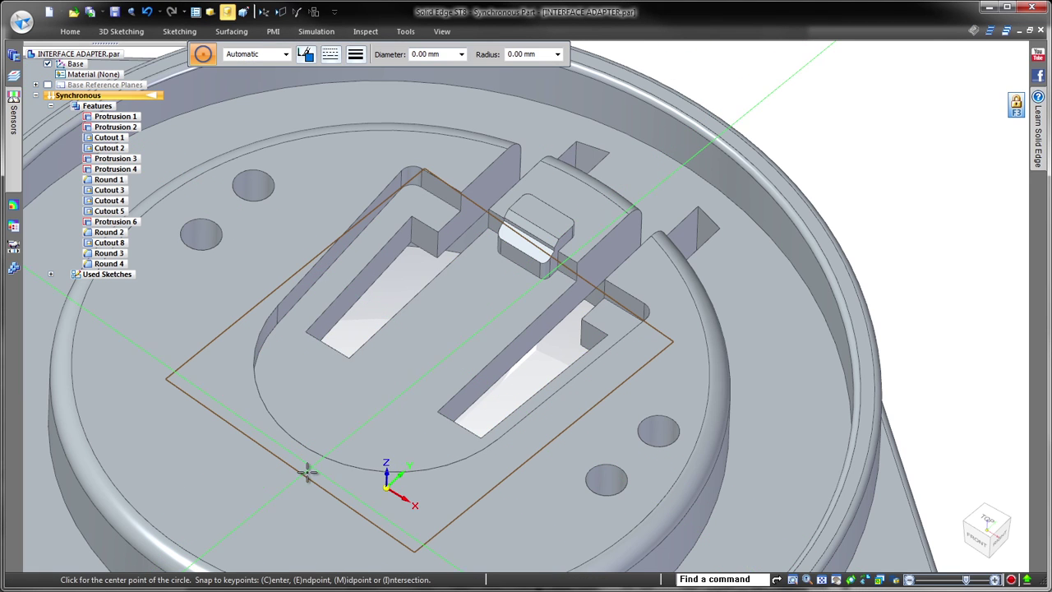
click(393, 385)
click(323, 343)
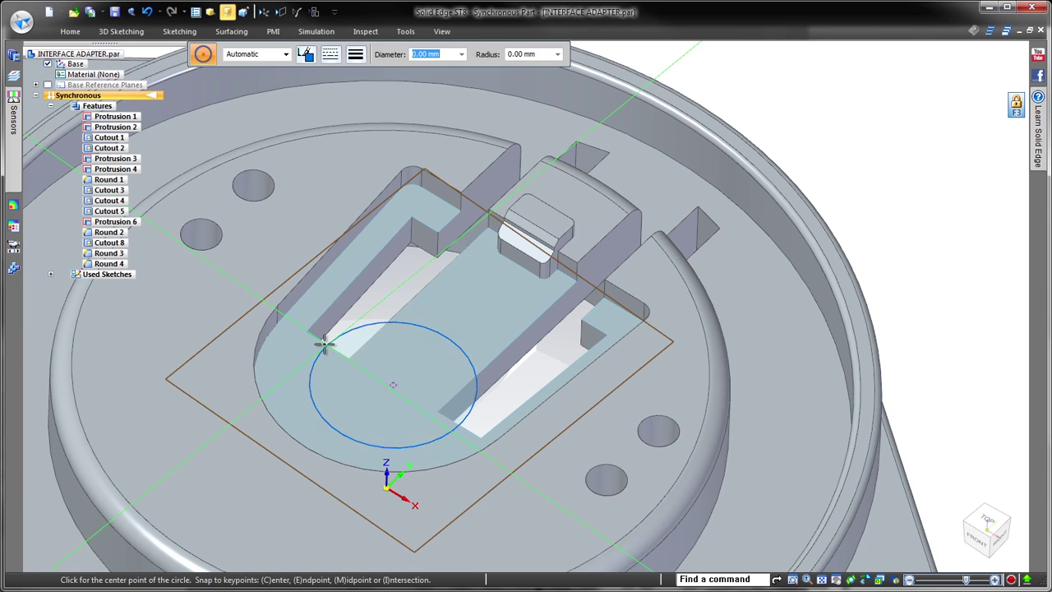
key(Escape)
Cut the circle region through the part and round the resulting edges at 0.50 mm
click(398, 366)
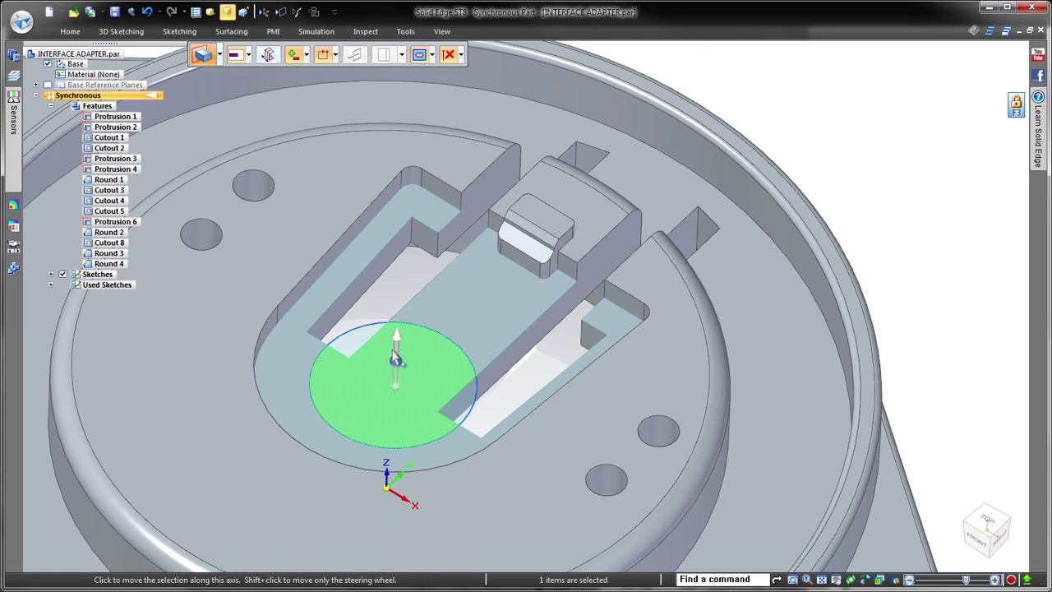
click(396, 359)
click(395, 415)
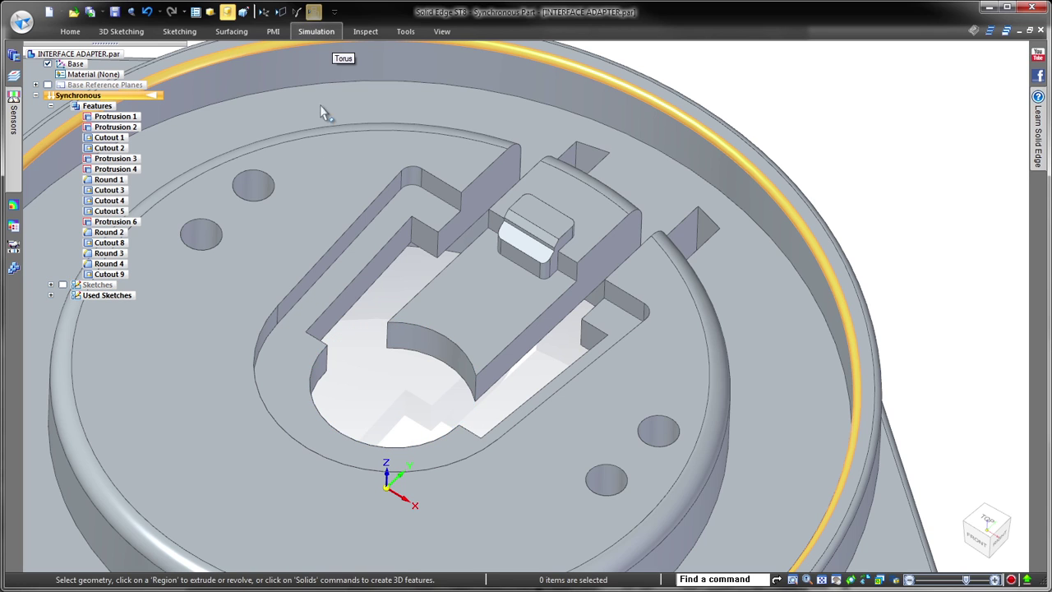
right_drag(365, 331, 357, 359)
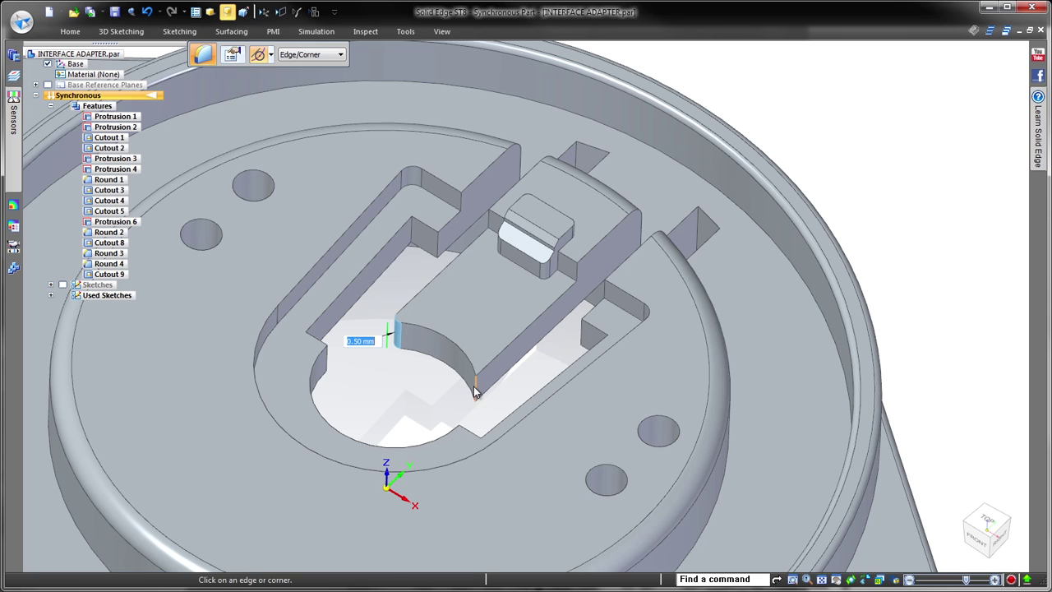
key(Return)
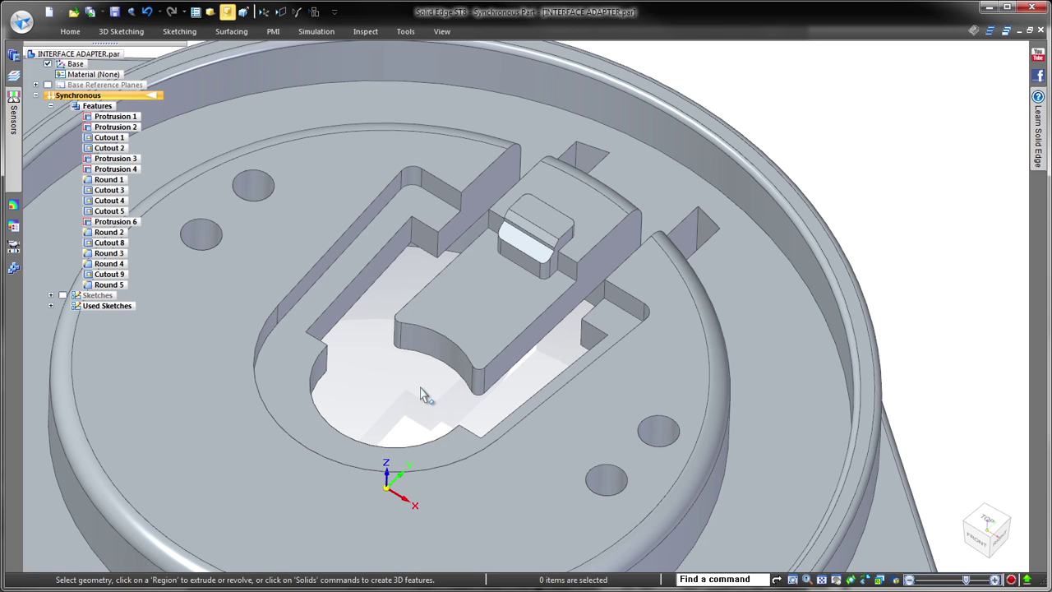
Rotate the pocket's slanted left wall and its parallel faces about the circular hole's centre
middle_drag(420, 392, 411, 391)
scroll(403, 382, up, 2)
scroll(386, 345, up, 2)
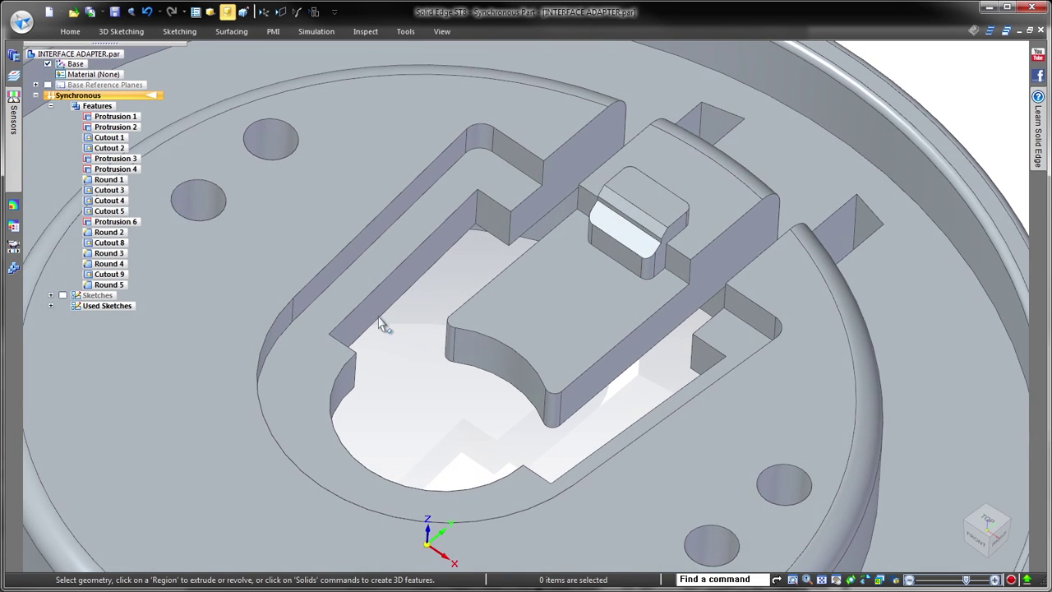
click(378, 312)
click(378, 312)
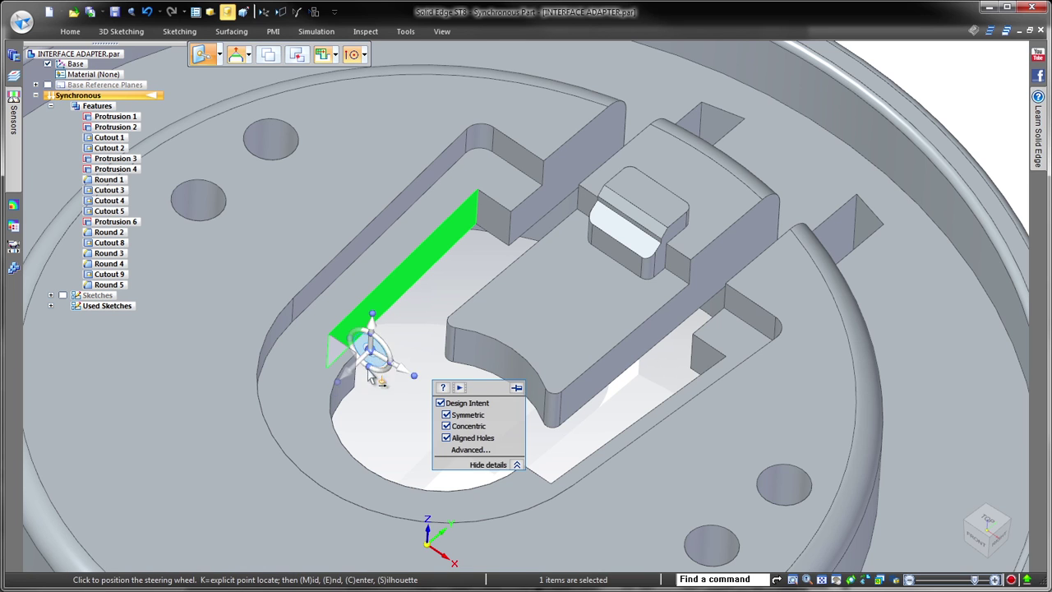
click(349, 458)
middle_drag(353, 452, 427, 350)
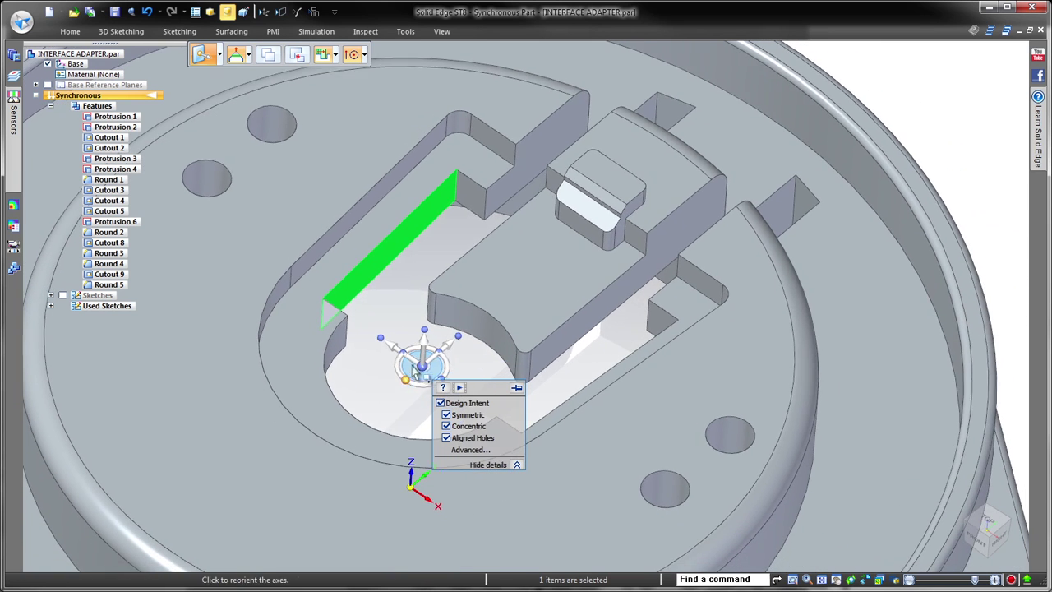
click(430, 345)
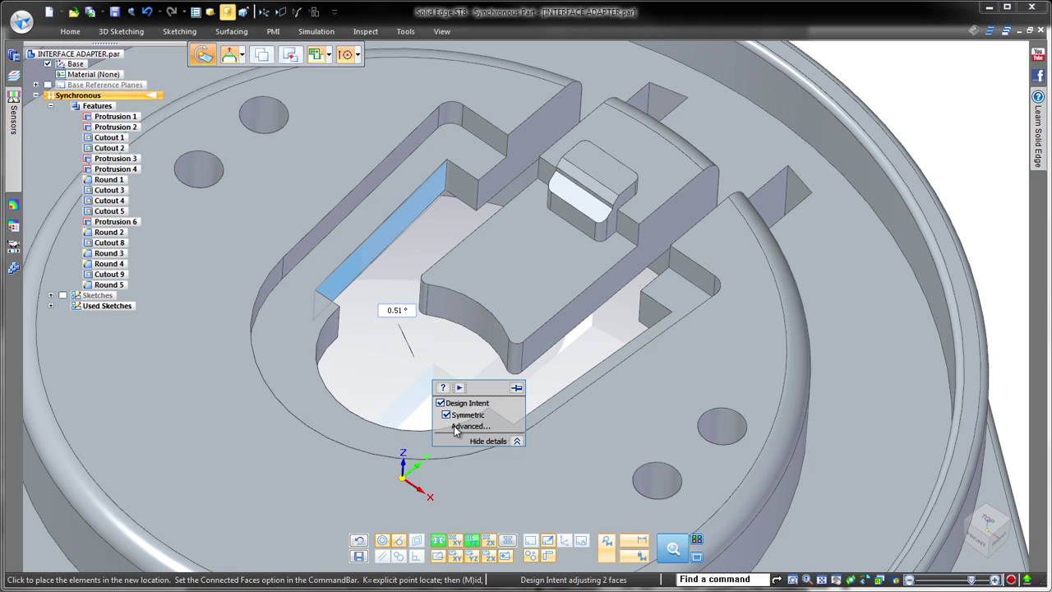
click(382, 558)
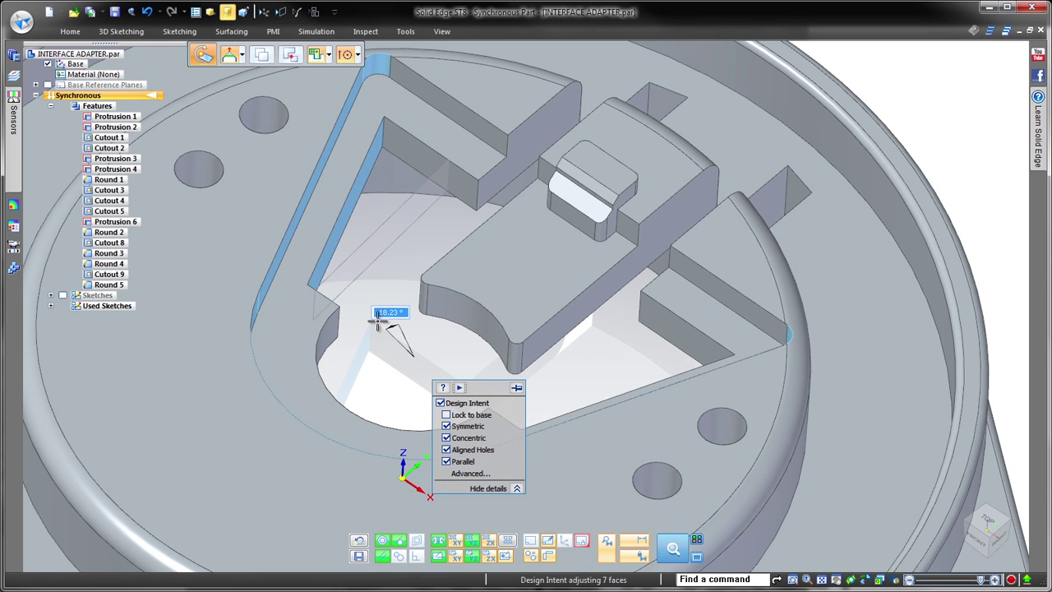
click(378, 321)
key(ctrl+t)
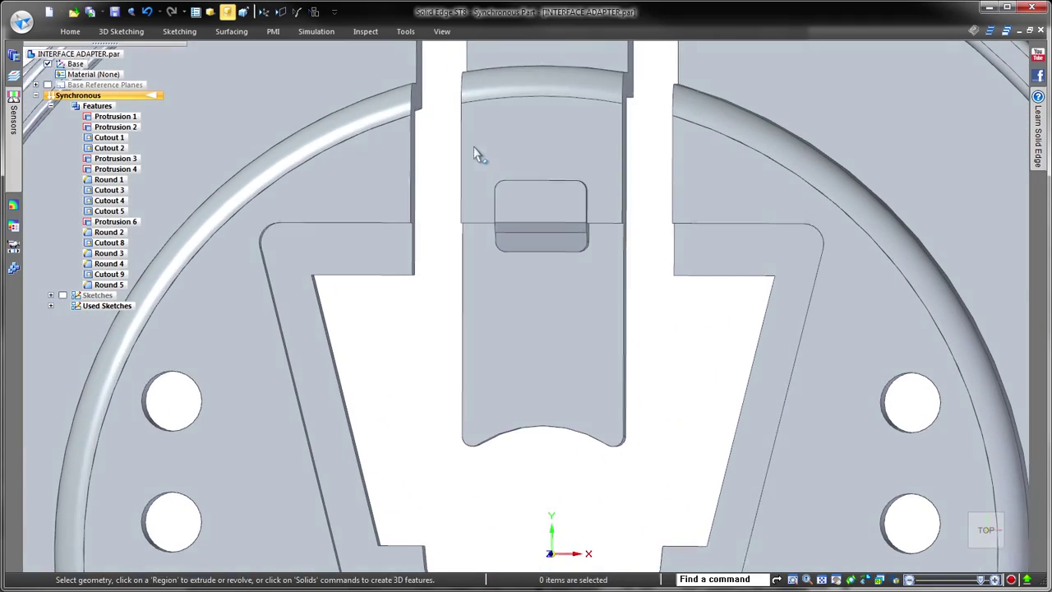
Move the small rounded block along the raised block, prioritising its faces over the model
drag(479, 160, 605, 269)
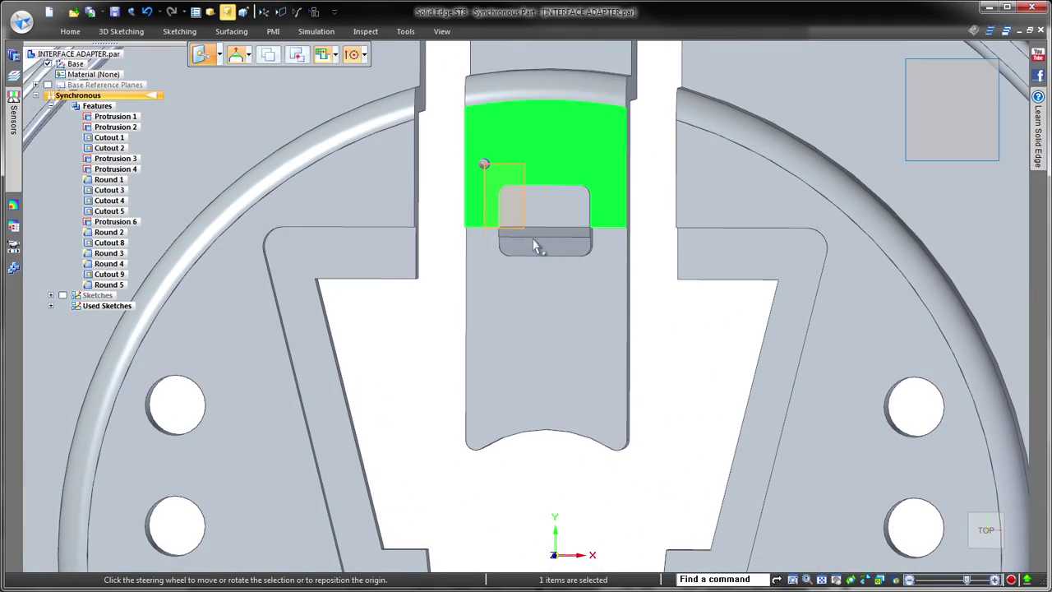
middle_drag(606, 269, 644, 14)
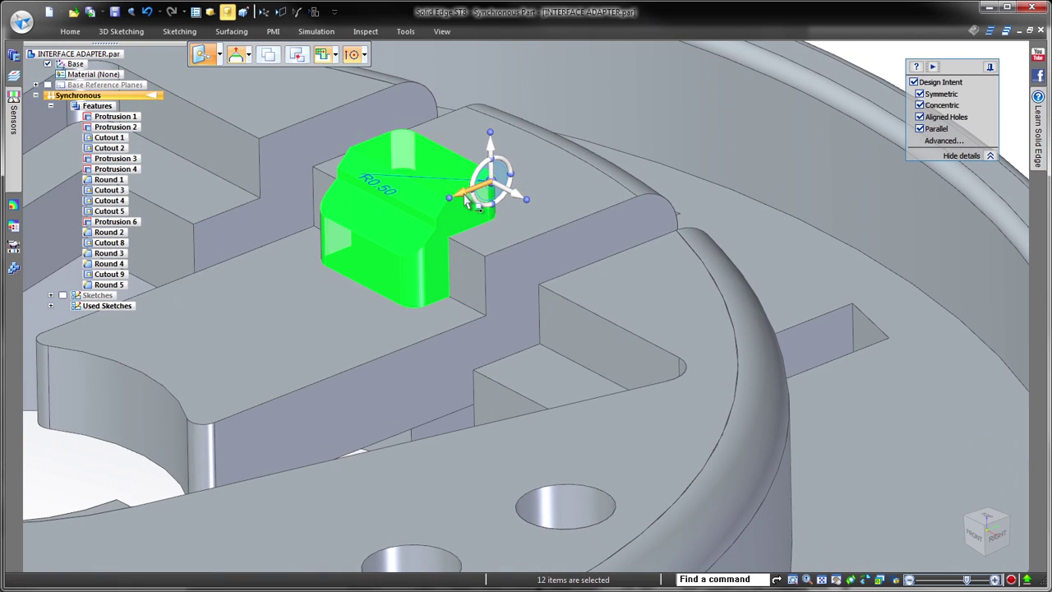
click(507, 210)
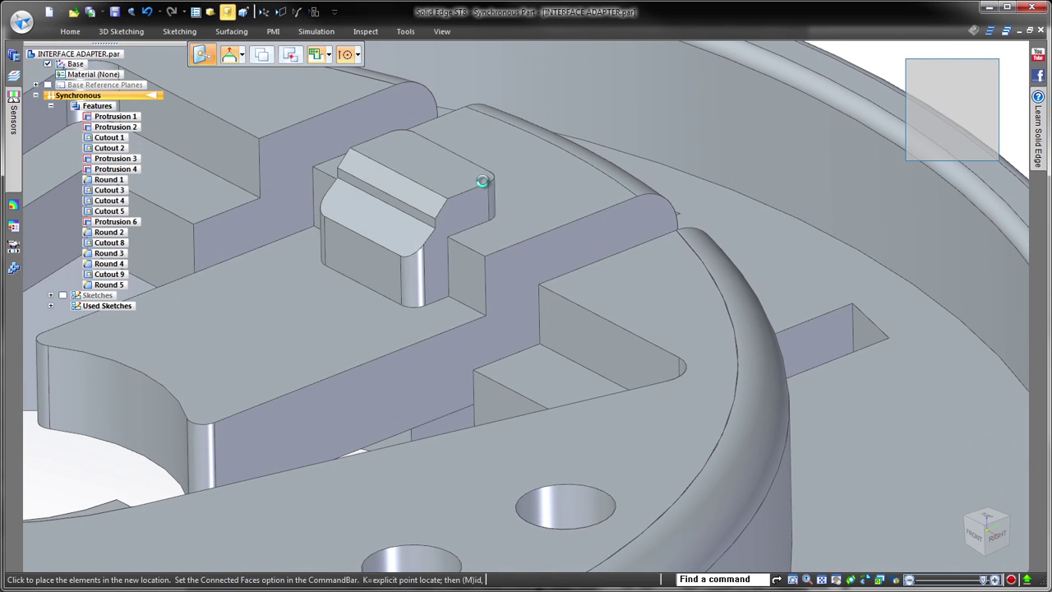
click(333, 89)
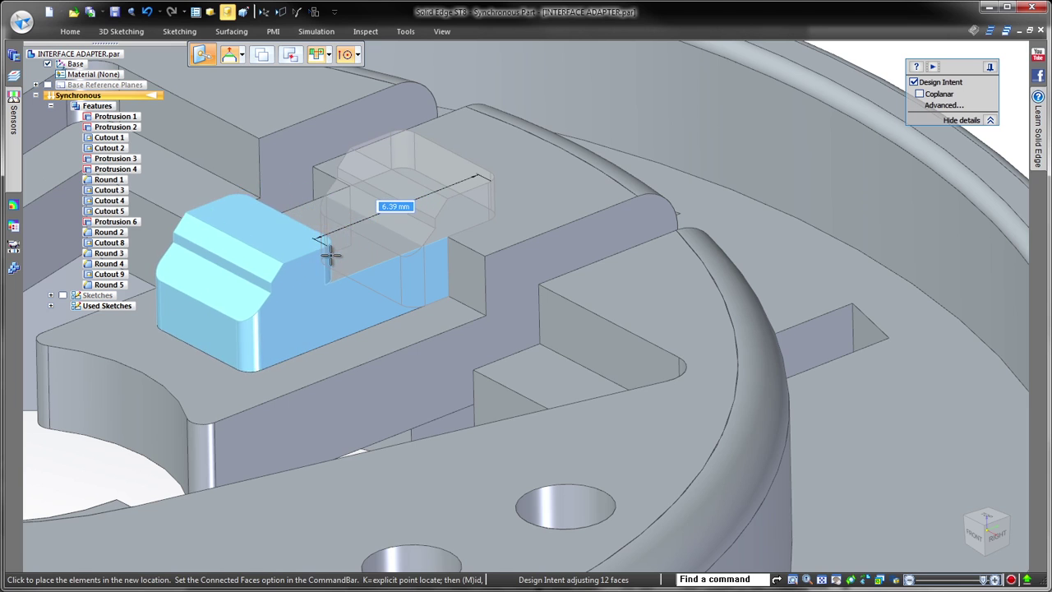
click(328, 59)
click(333, 75)
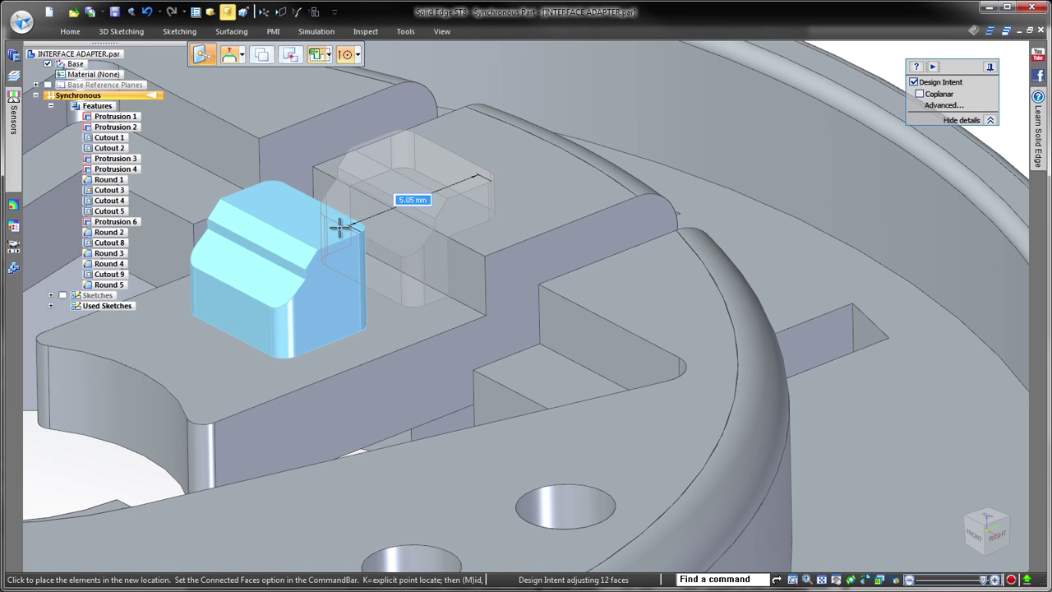
key(Return)
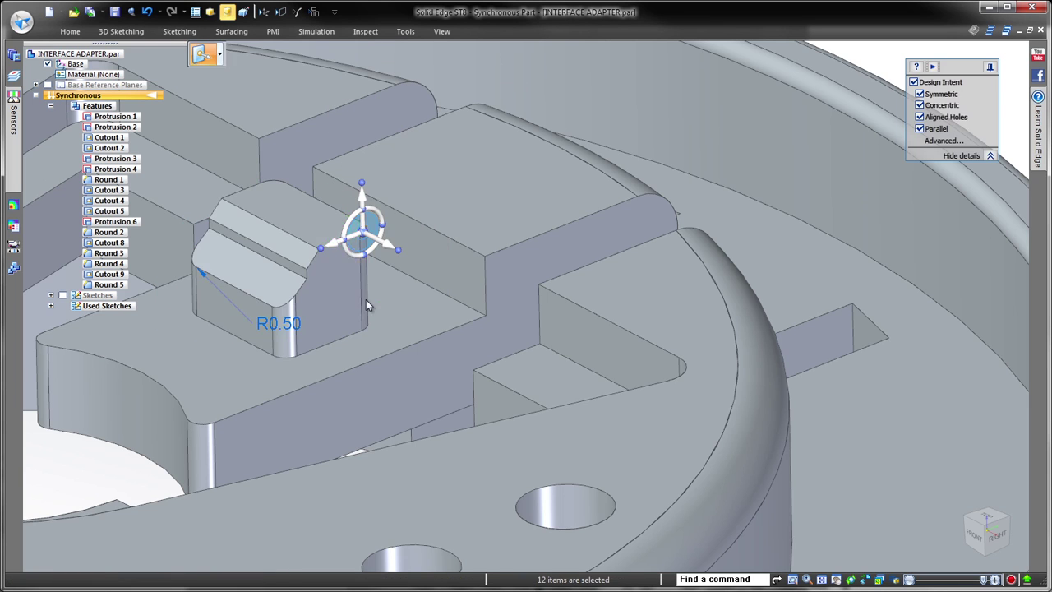
middle_drag(366, 299, 538, 475)
Sketch a closed trapezoid on the top face below the central opening
key(ctrl+t)
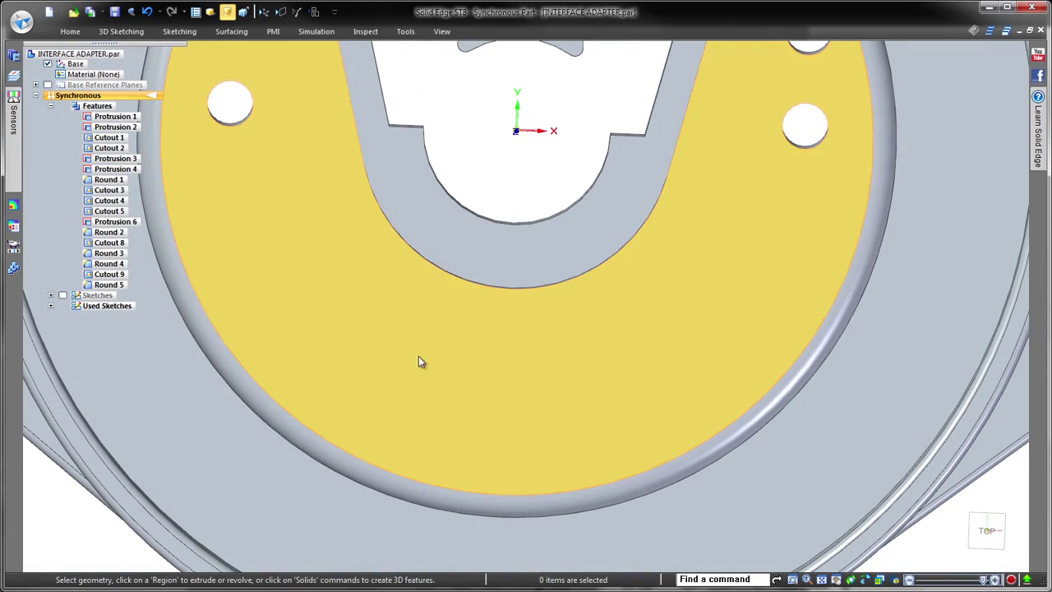
click(415, 355)
key(l)
key(F3)
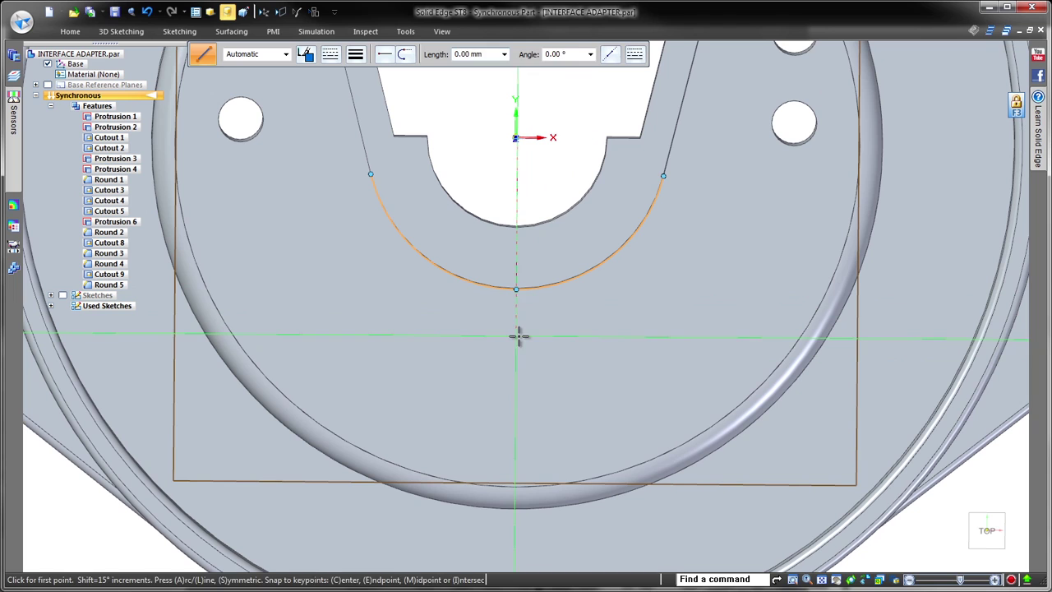
click(518, 335)
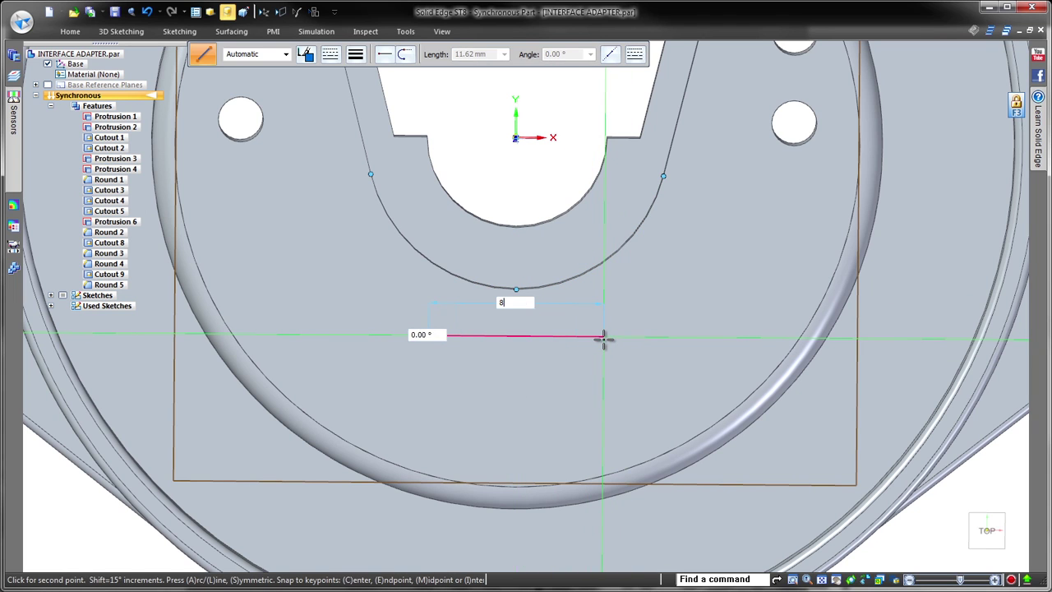
click(603, 339)
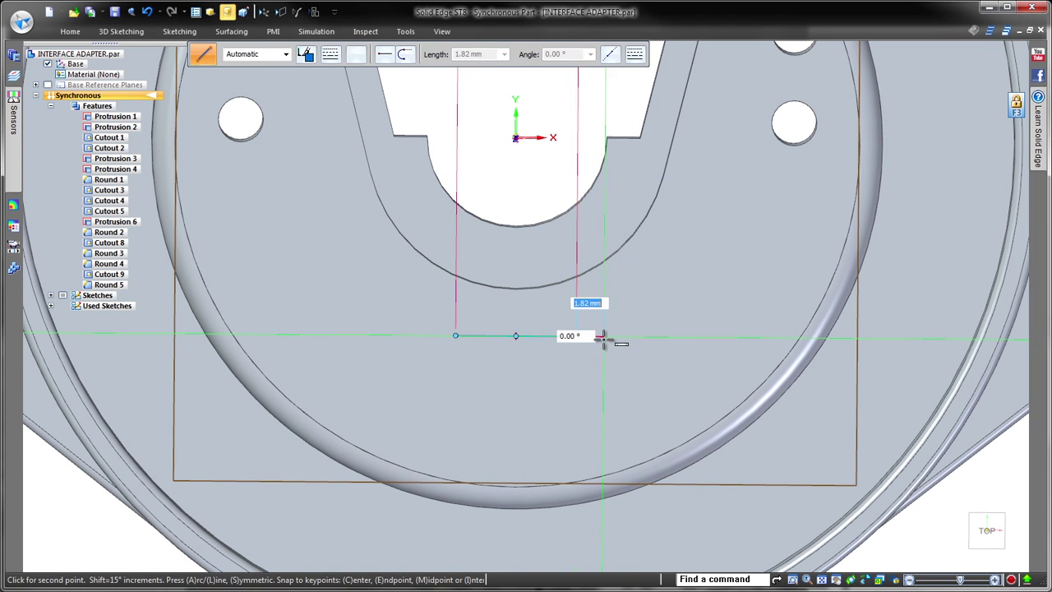
click(593, 242)
click(455, 335)
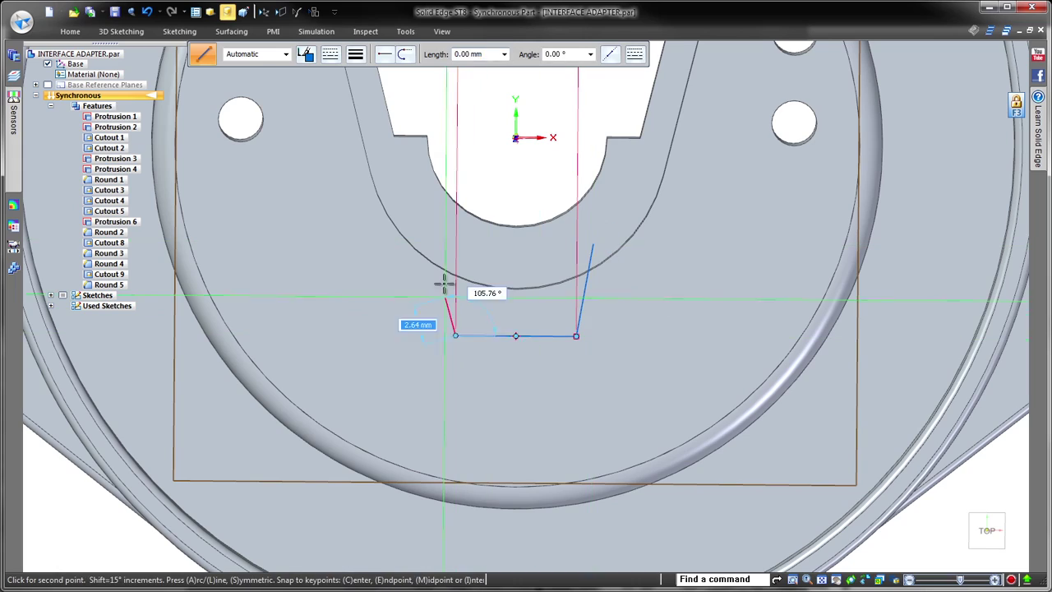
click(438, 240)
key(Escape)
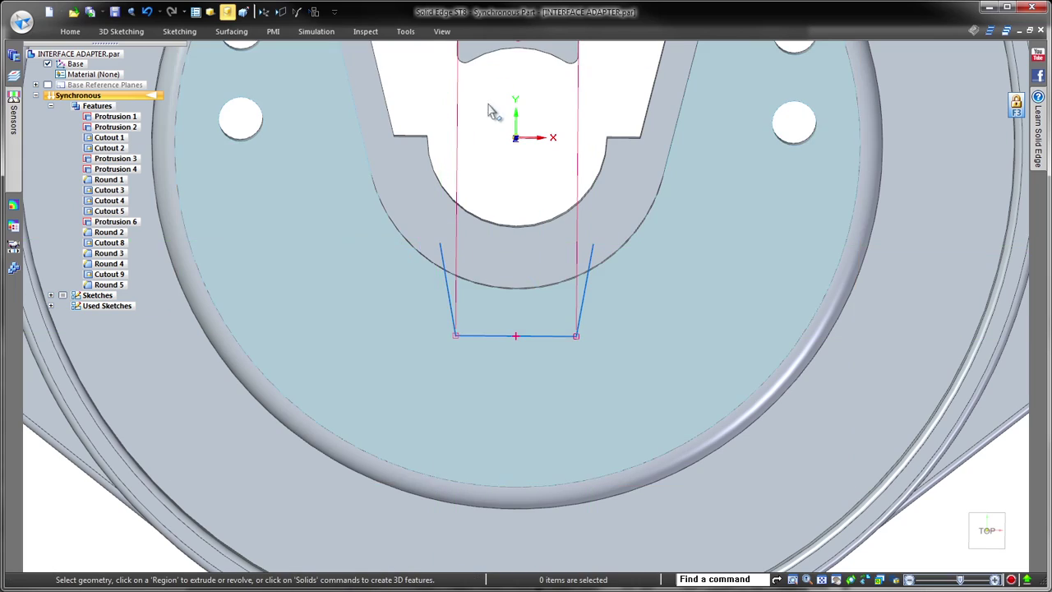
Extrude the trapezoid region as a cut, creating Cutout 10
middle_drag(493, 110, 327, 217)
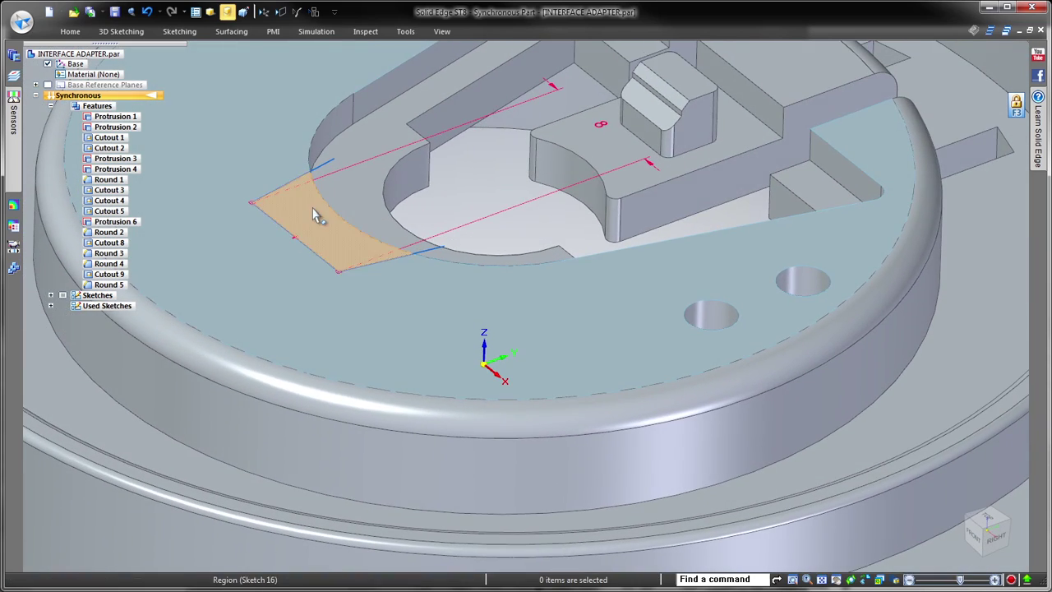
click(318, 212)
click(317, 176)
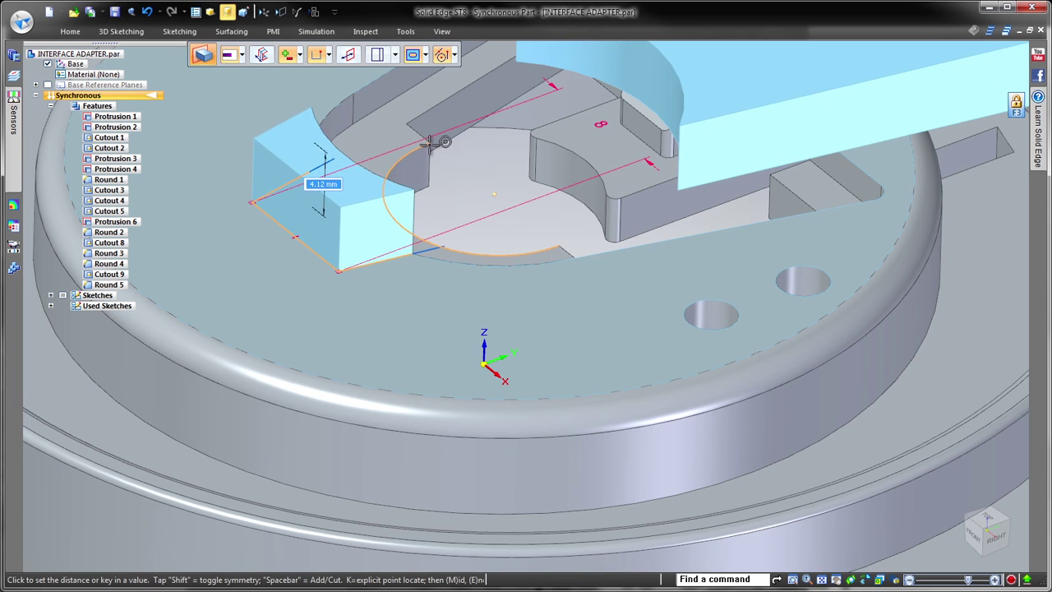
click(448, 190)
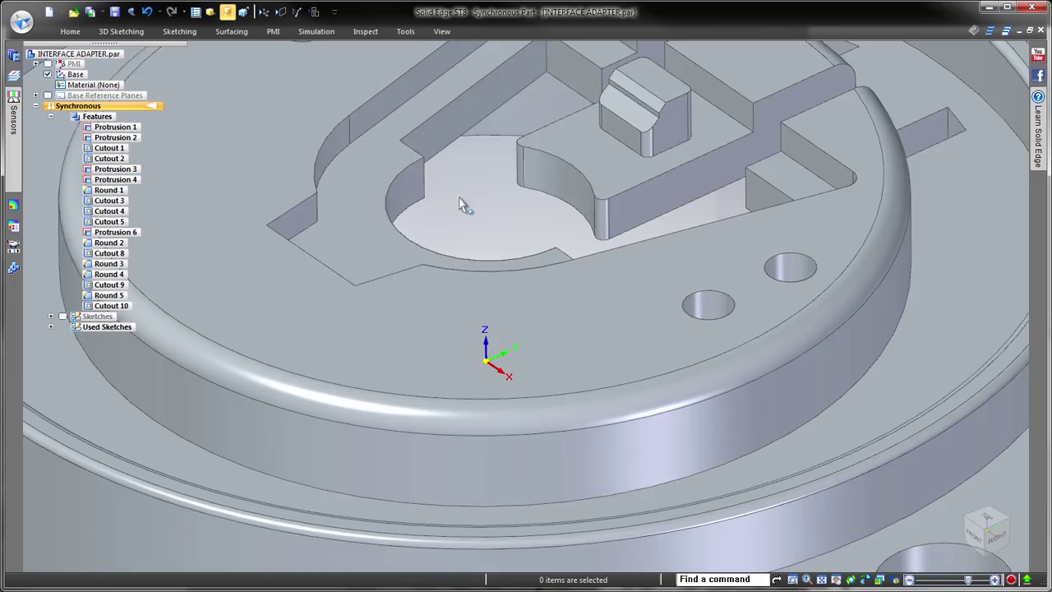
Draw a symmetric 16.44 mm line centred below the cutout
mouse_move(463, 205)
middle_down()
mouse_move(480, 216)
mouse_move(460, 211)
middle_up()
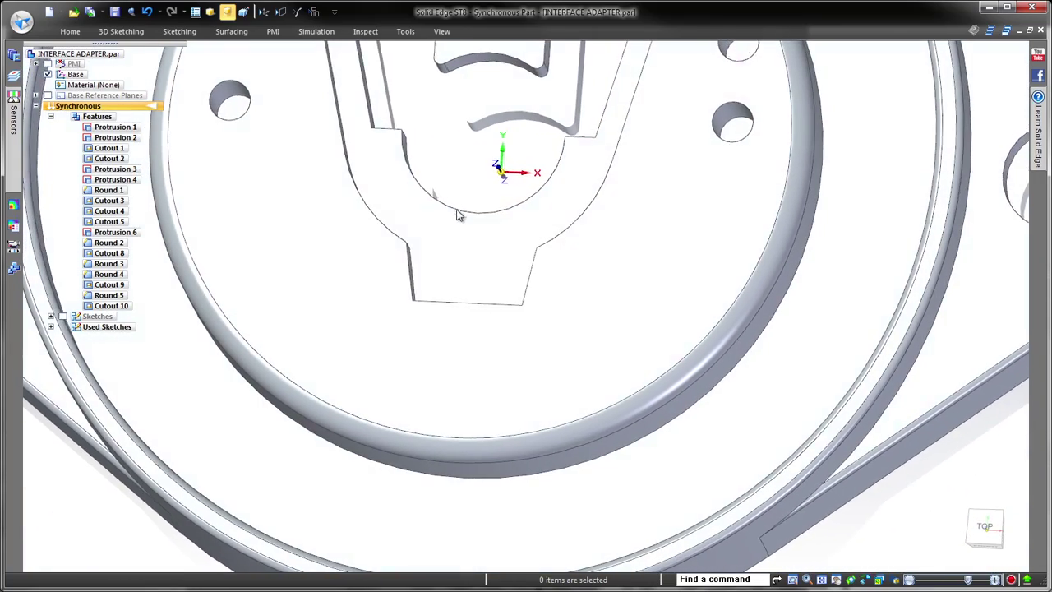
right_click(454, 203)
click(489, 212)
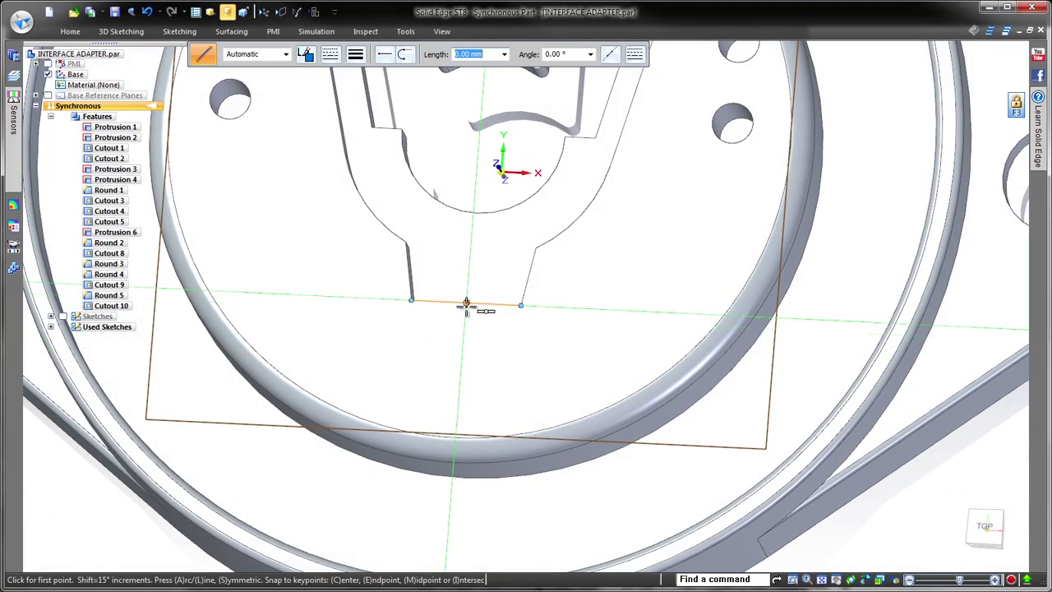
click(462, 354)
key(s)
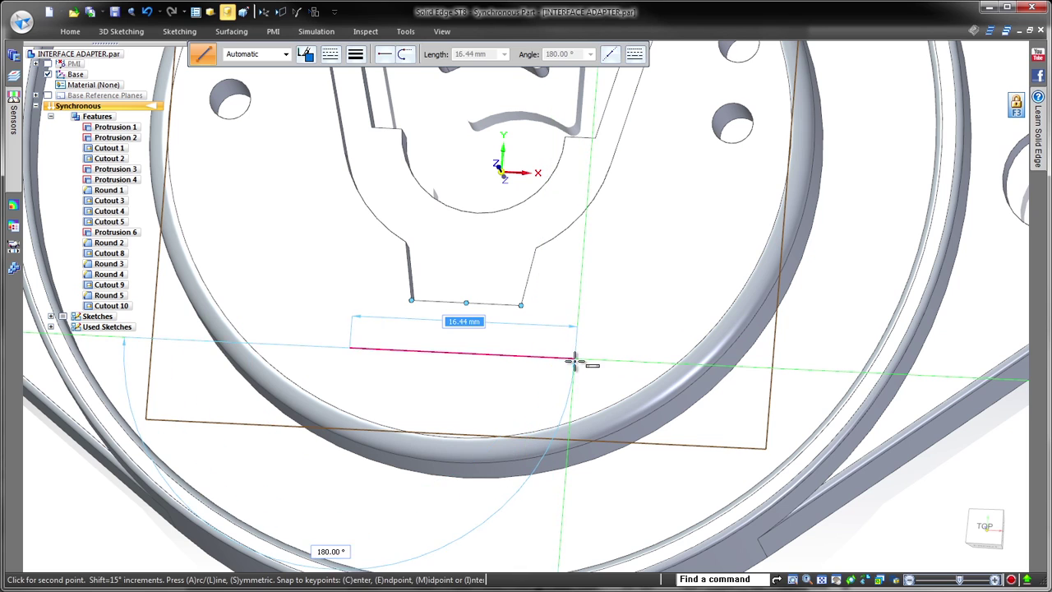
click(573, 359)
key(Escape)
Move flange holes onto the line's right and left endpoints
click(734, 125)
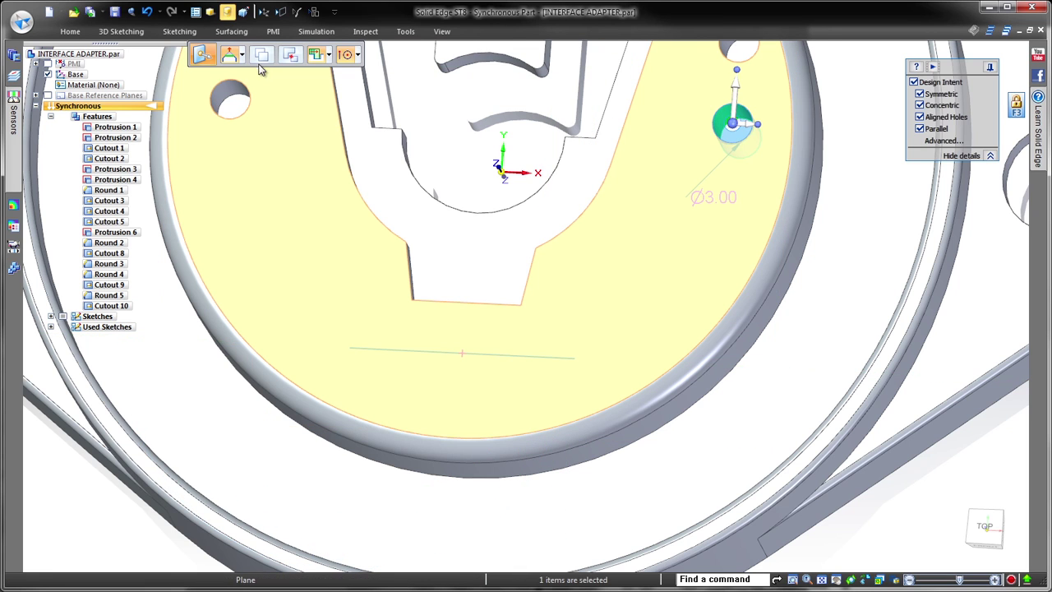
click(727, 138)
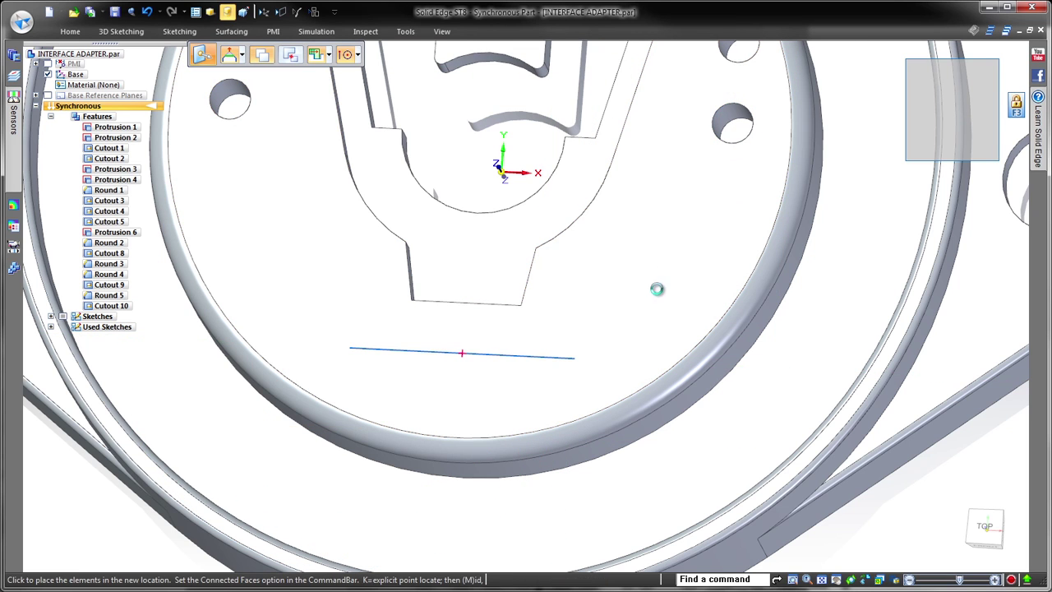
click(576, 356)
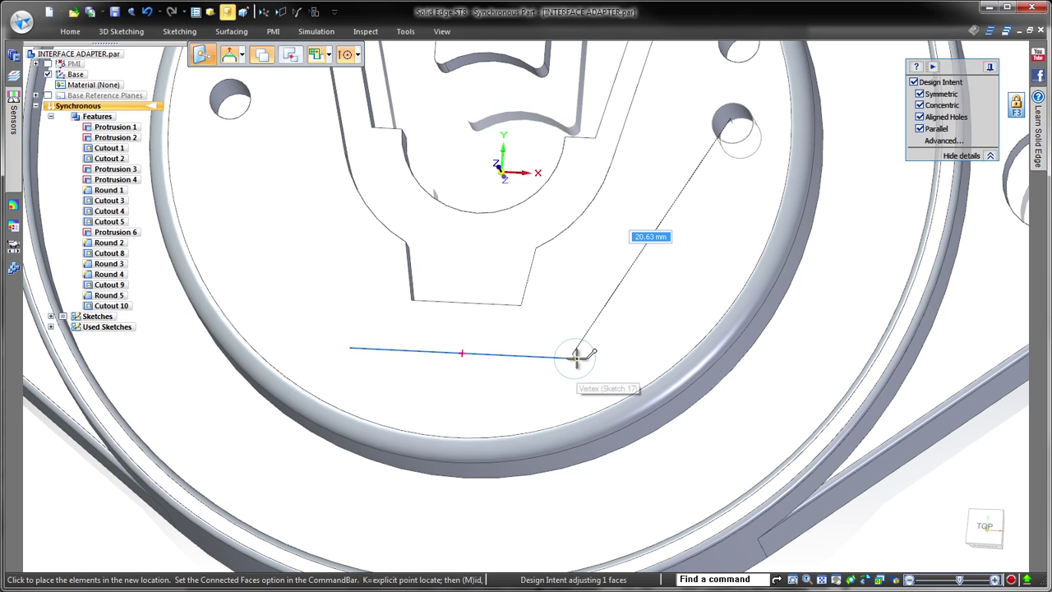
click(578, 360)
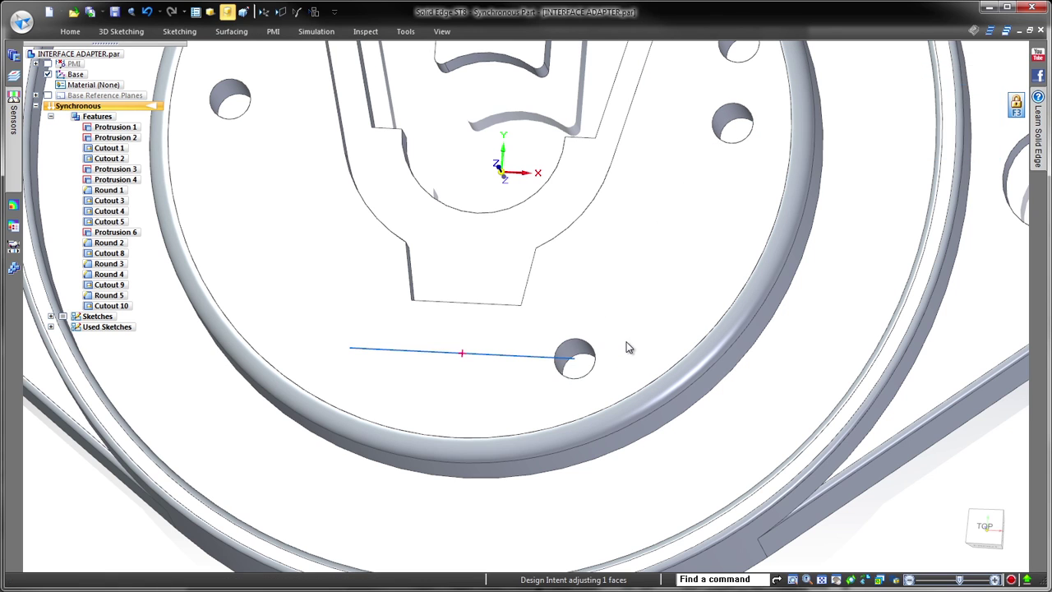
click(577, 359)
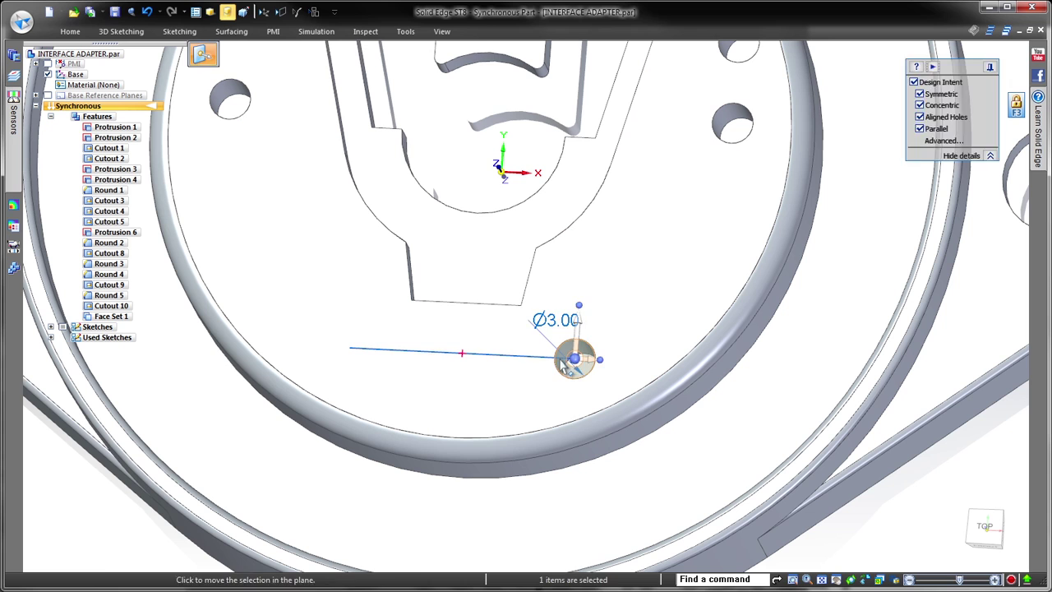
click(356, 351)
Adjust a lower hole, then move the upper-right hole down beside the central opening
middle_drag(364, 136, 524, 366)
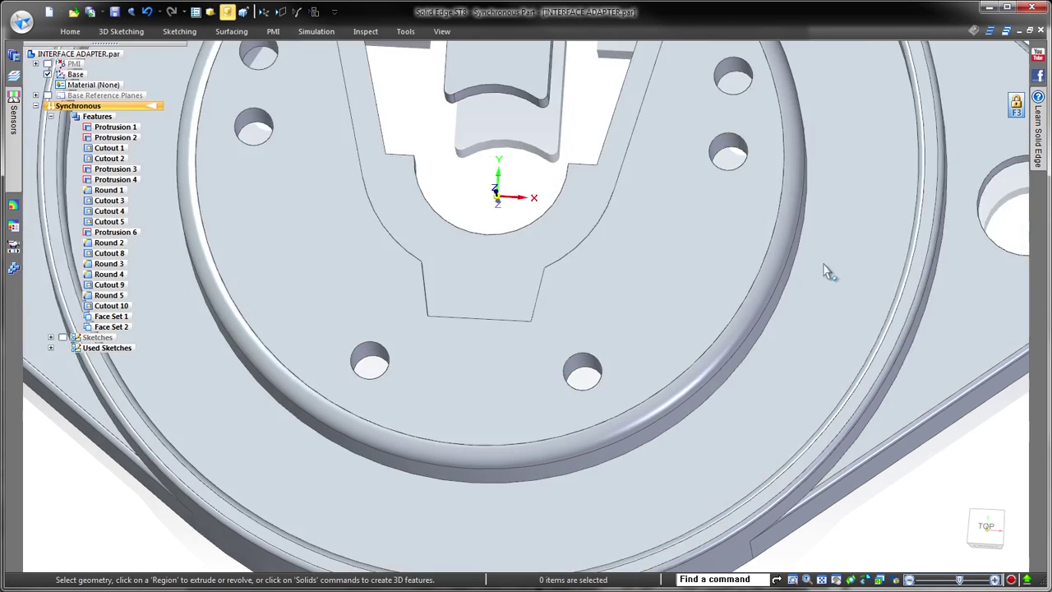
click(525, 366)
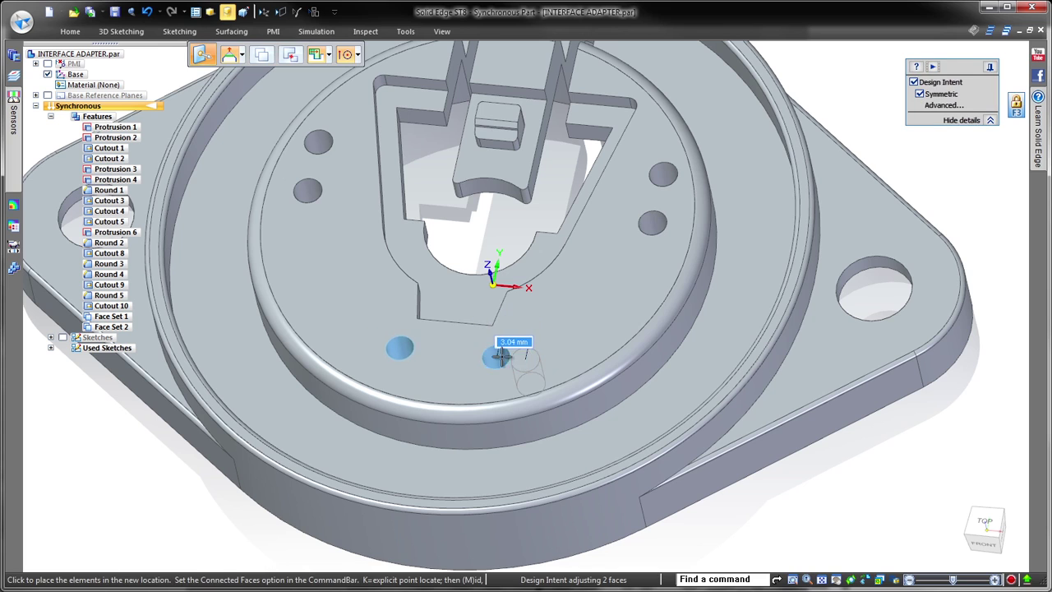
click(497, 355)
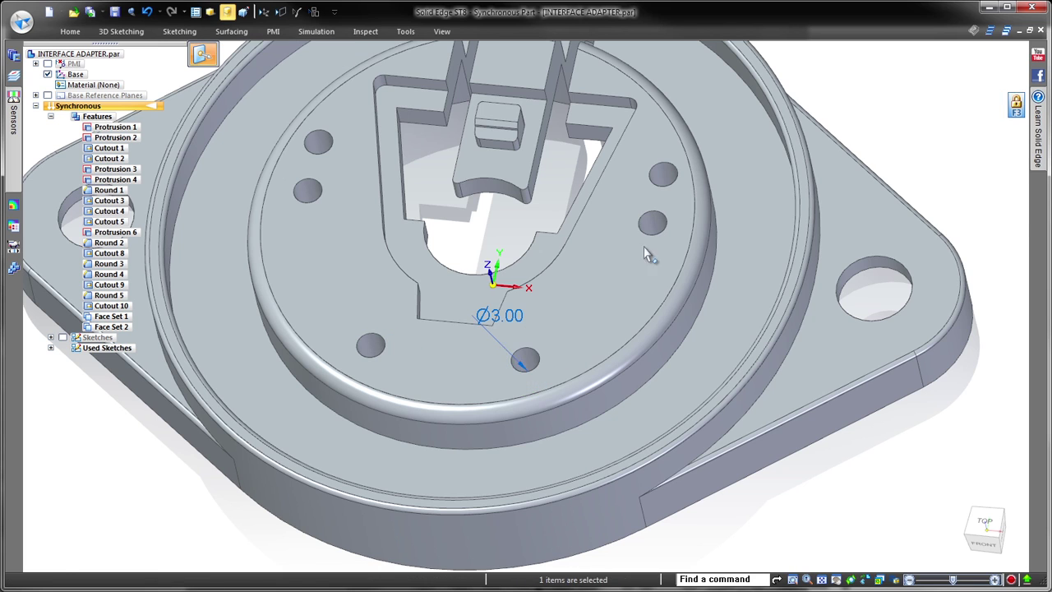
click(664, 175)
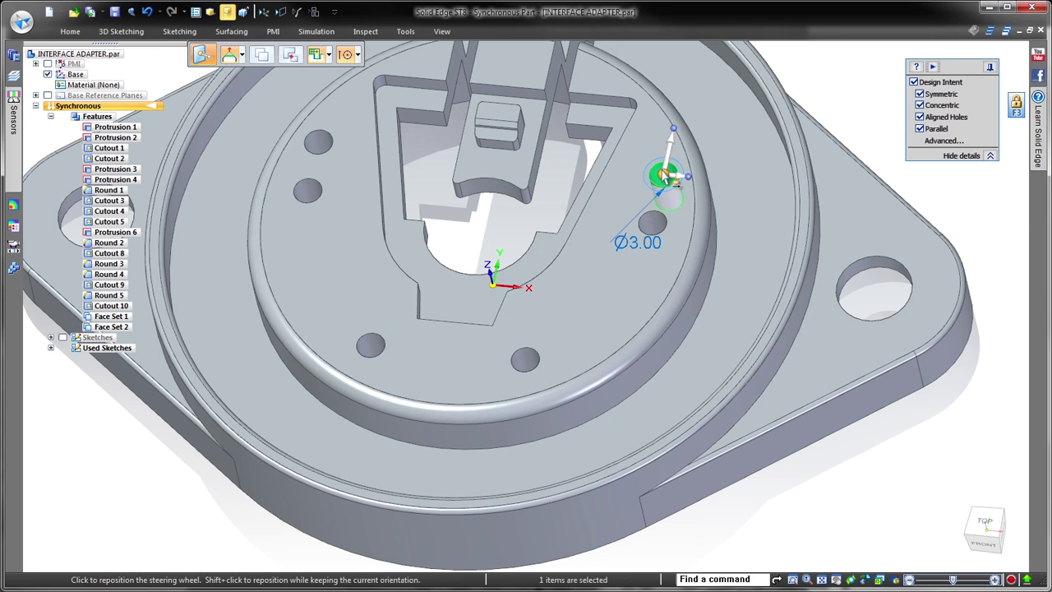
click(655, 172)
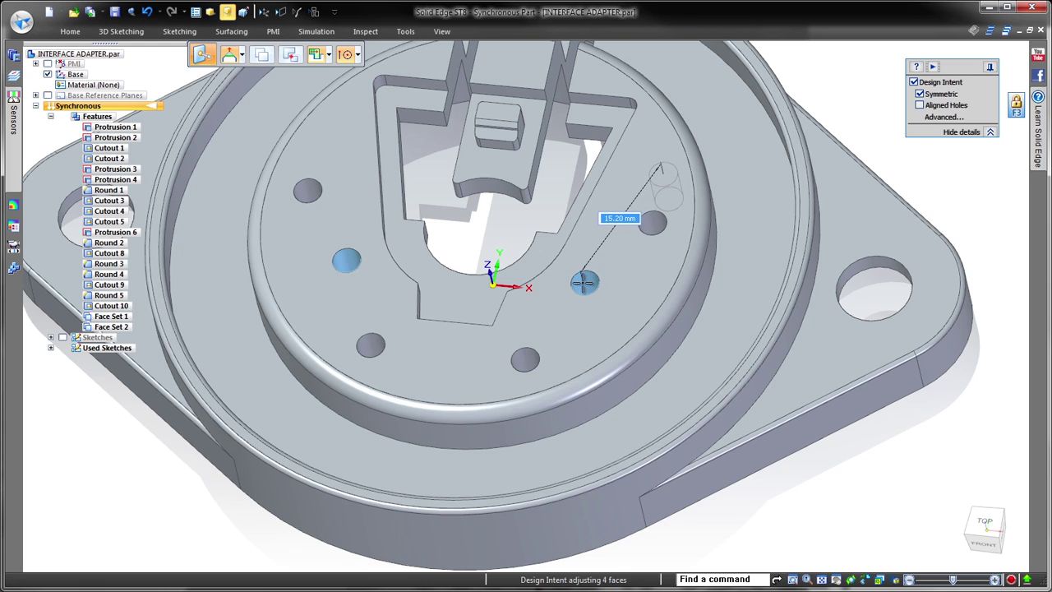
click(585, 287)
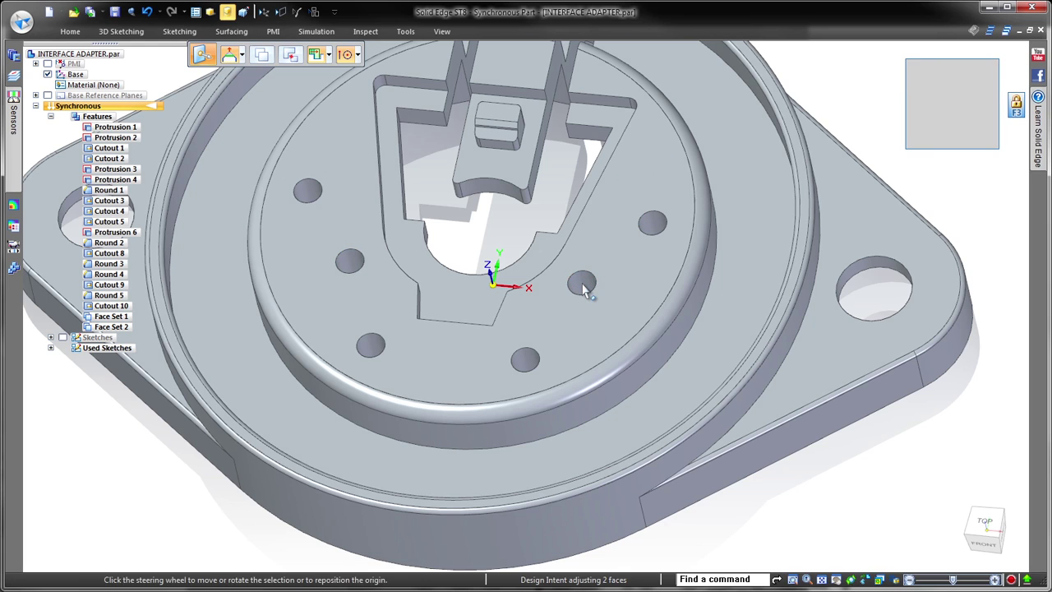
Fence-select the central pocket features and rotate them -7° about the circular hole's centre
key(Escape)
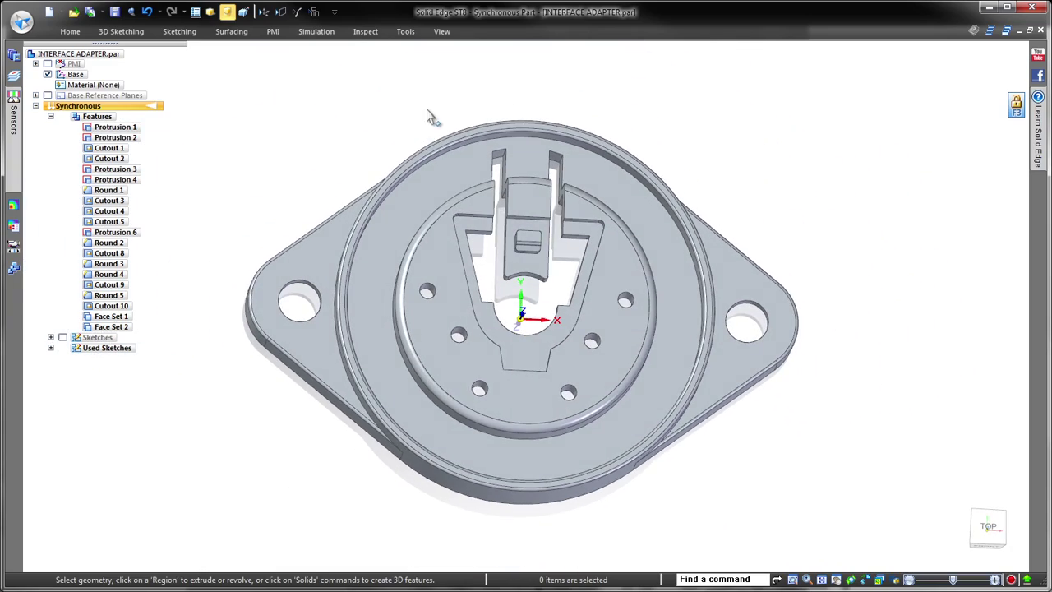
drag(415, 102, 637, 458)
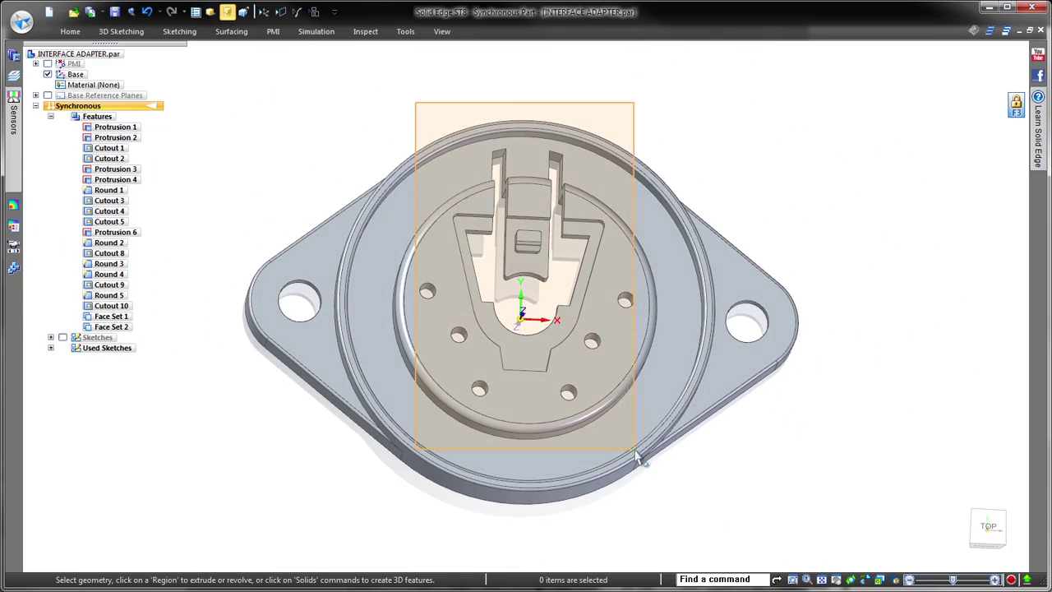
middle_drag(764, 87, 441, 326)
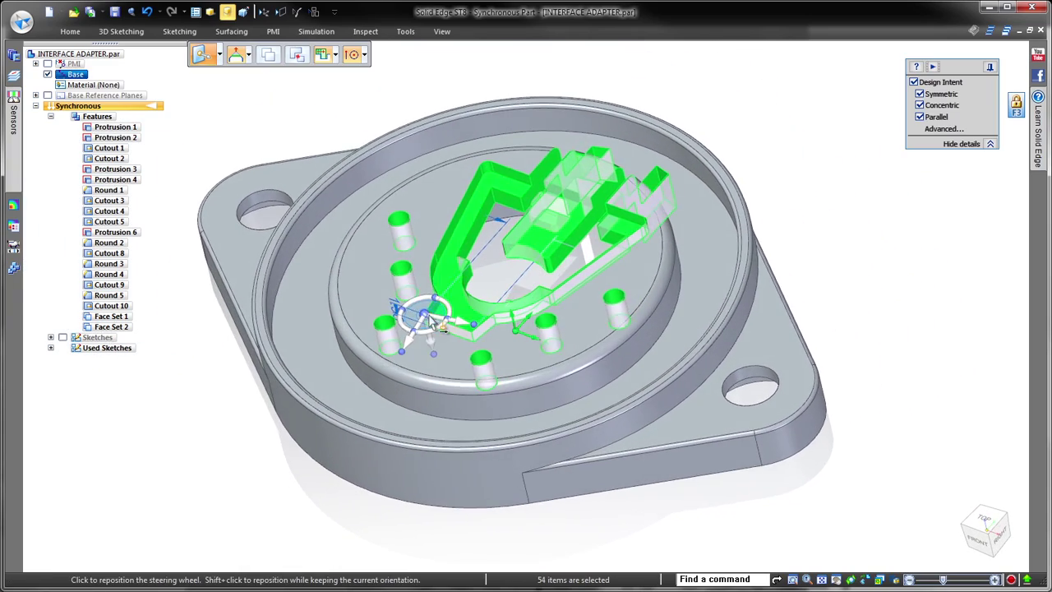
drag(435, 322, 428, 363)
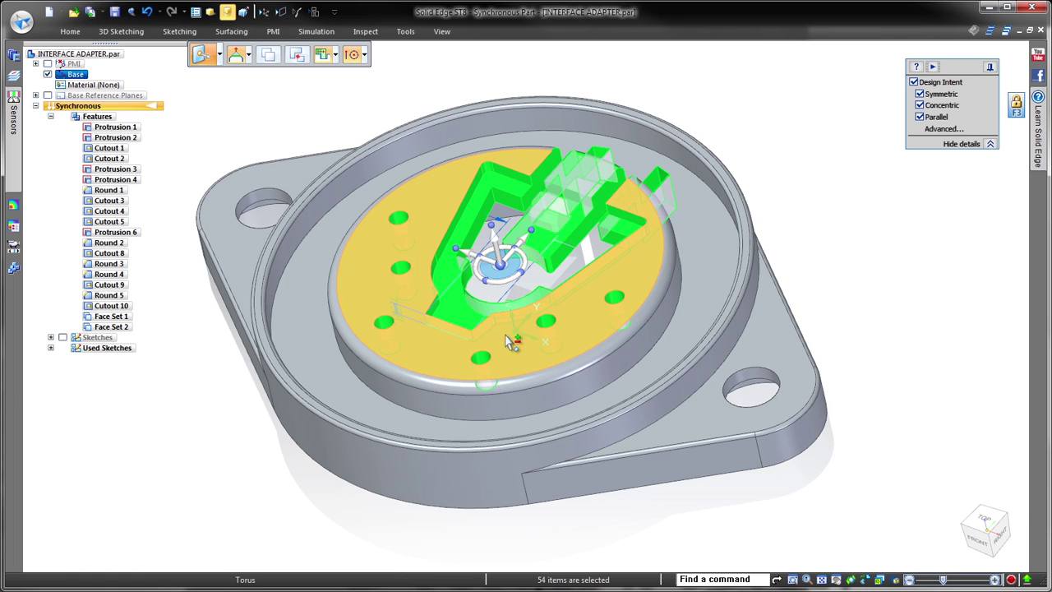
click(536, 271)
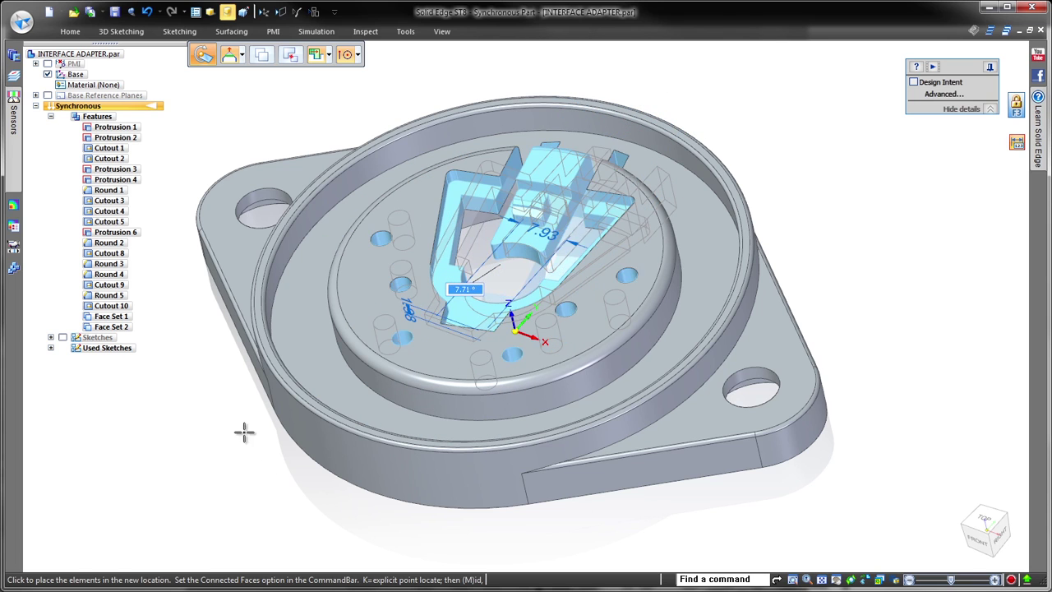
text(-7)
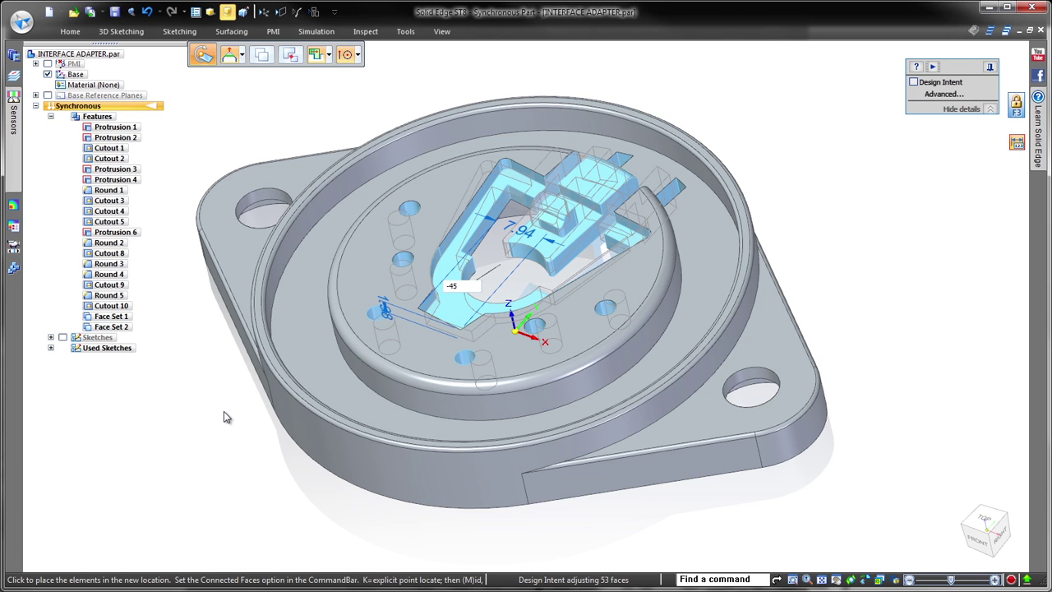
key(Return)
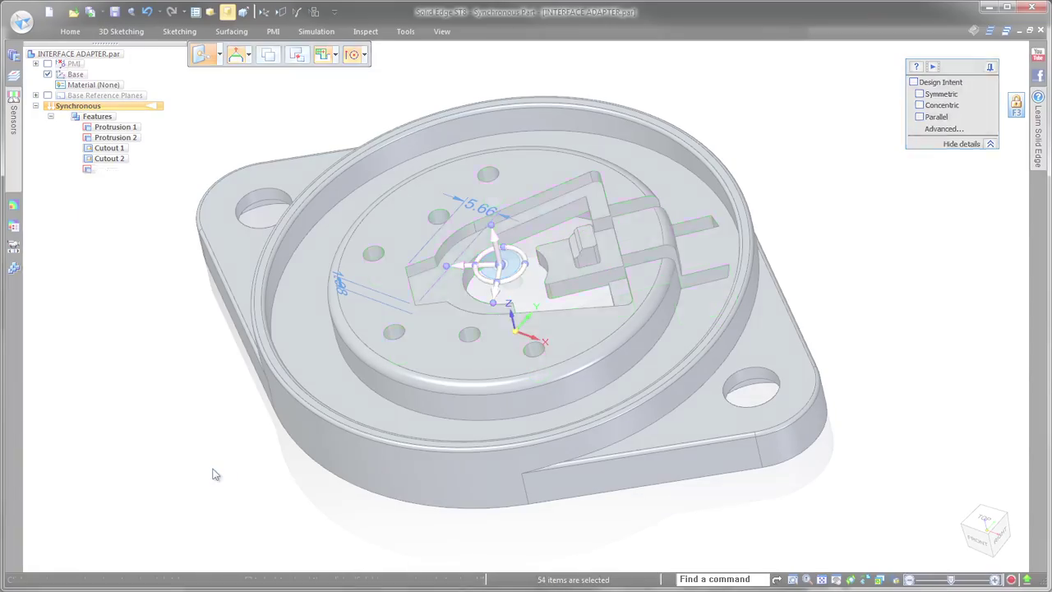